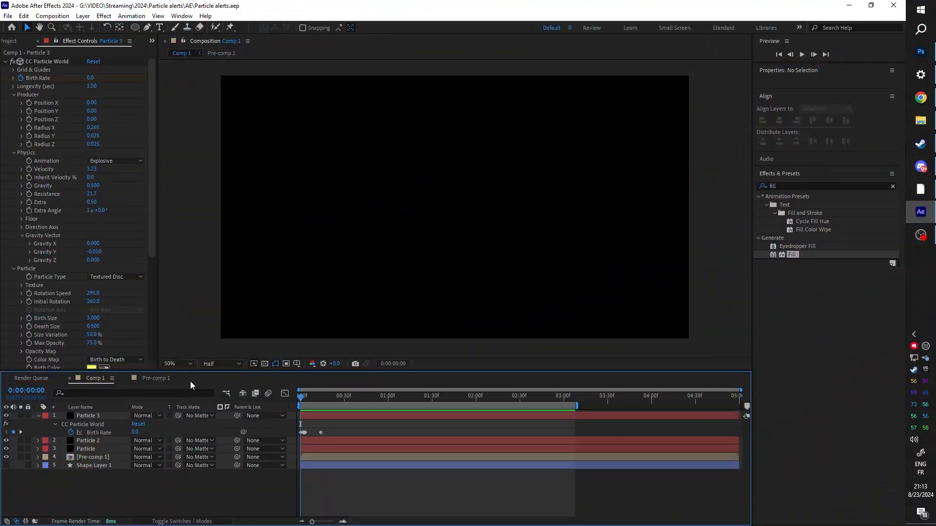
Step: Play back the particle burst animation in Comp 1
{"action": "key", "text": "space"}
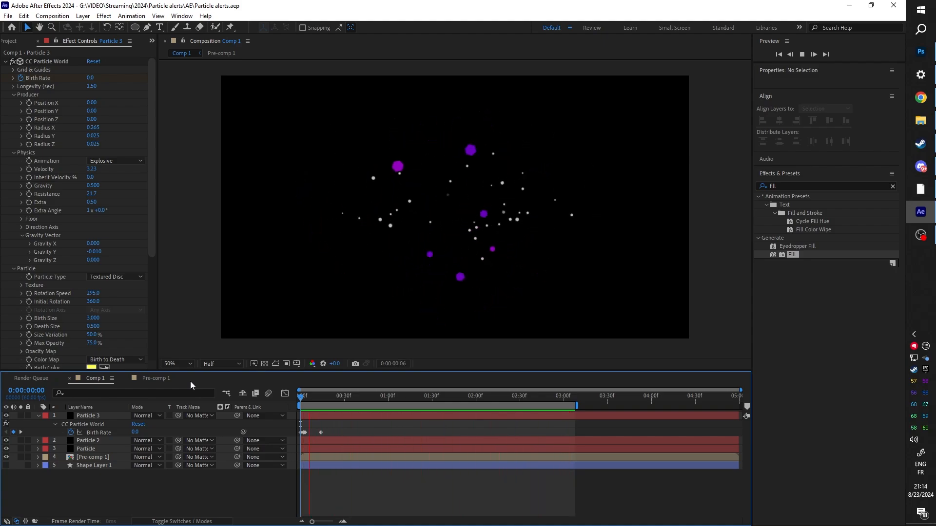
{"action": "key", "text": "space"}
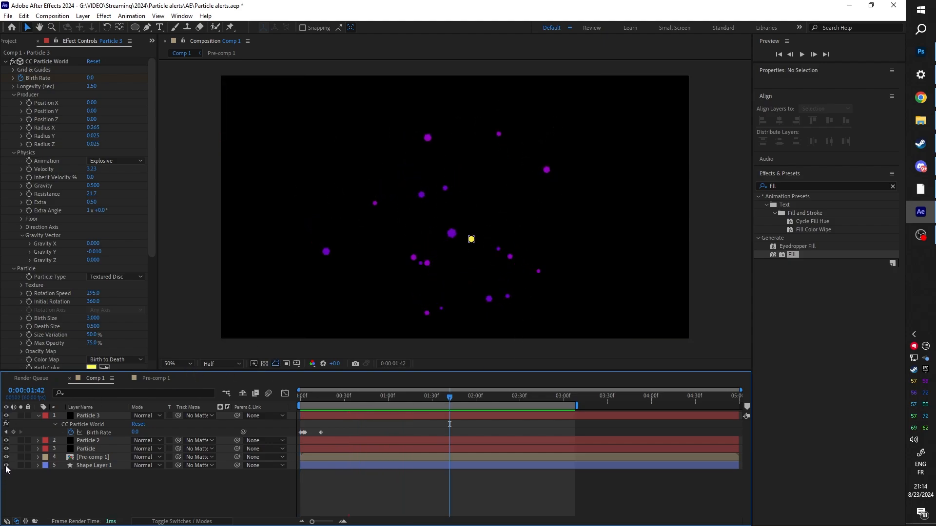
{"action": "scroll", "coordinate": [490, 240], "scroll_direction": "up", "scroll_amount": 6}
{"action": "scroll", "coordinate": [532, 337], "scroll_direction": "down", "scroll_amount": 3}
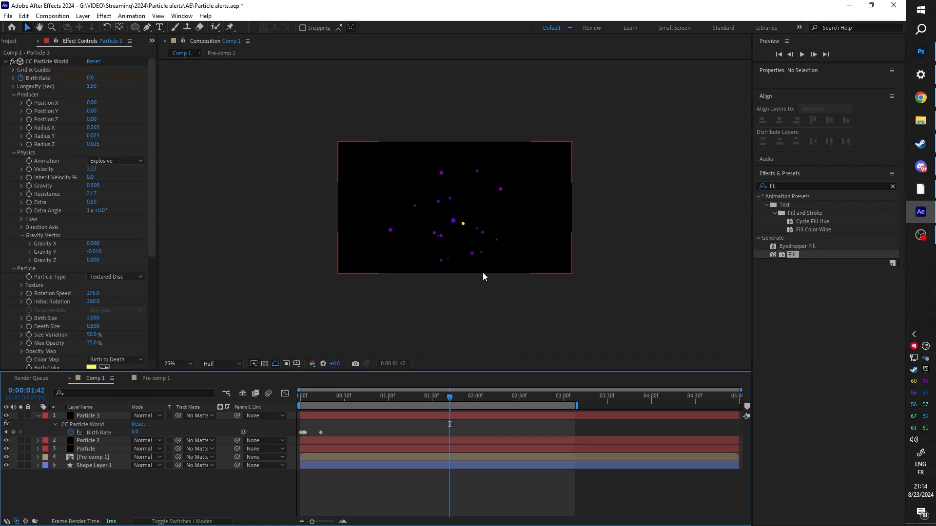
Step: Precompose Shape Layer 1 and play back the hexagon particle animation in Comp 1
{"action": "left_click", "coordinate": [94, 465]}
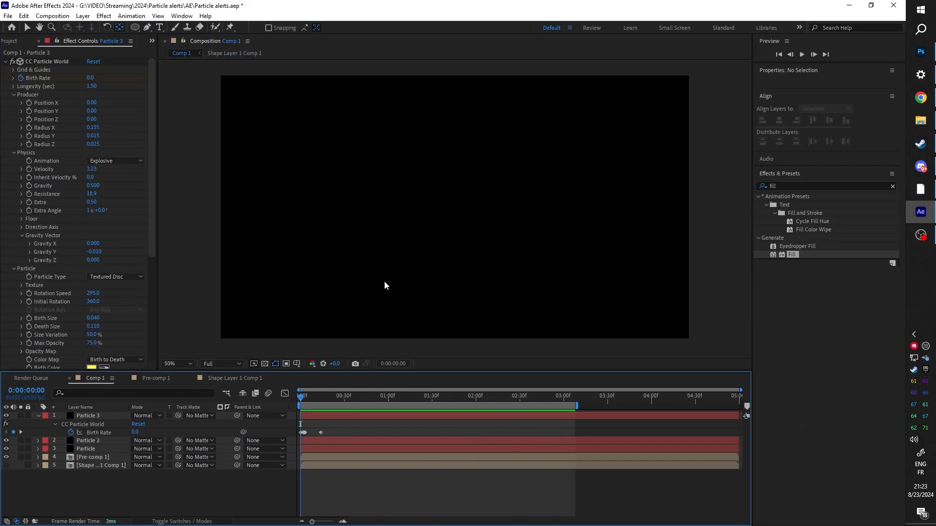
{"action": "key", "text": "space"}
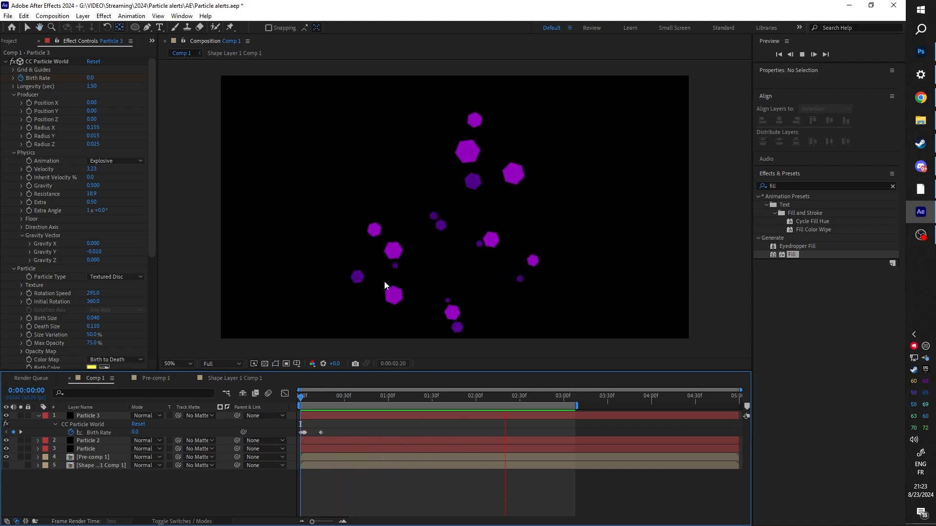
{"action": "key", "text": "space"}
Step: In Shape Layer 1 Comp 1, hide the hexagon layer and draw a five-point star with an outer radius of about 178
{"action": "left_click", "coordinate": [220, 380]}
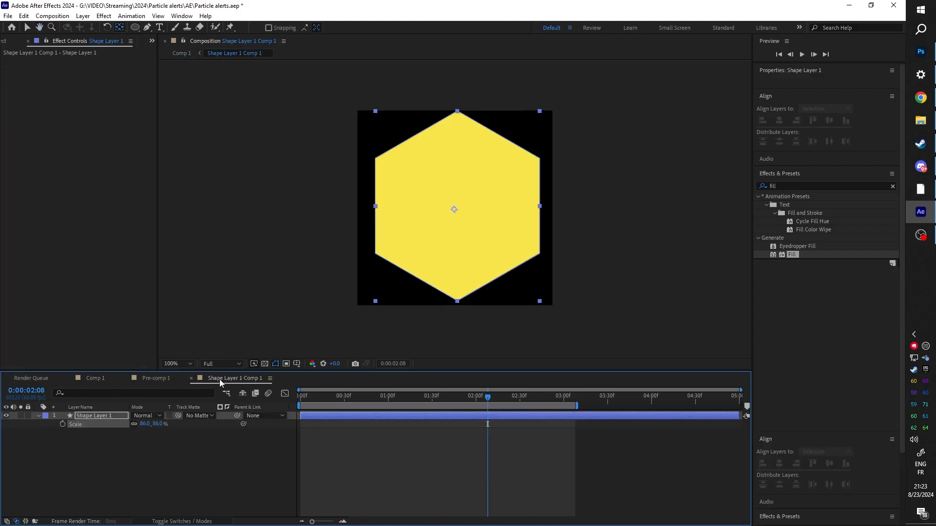
{"action": "left_click", "coordinate": [7, 416]}
{"action": "left_click", "coordinate": [43, 470]}
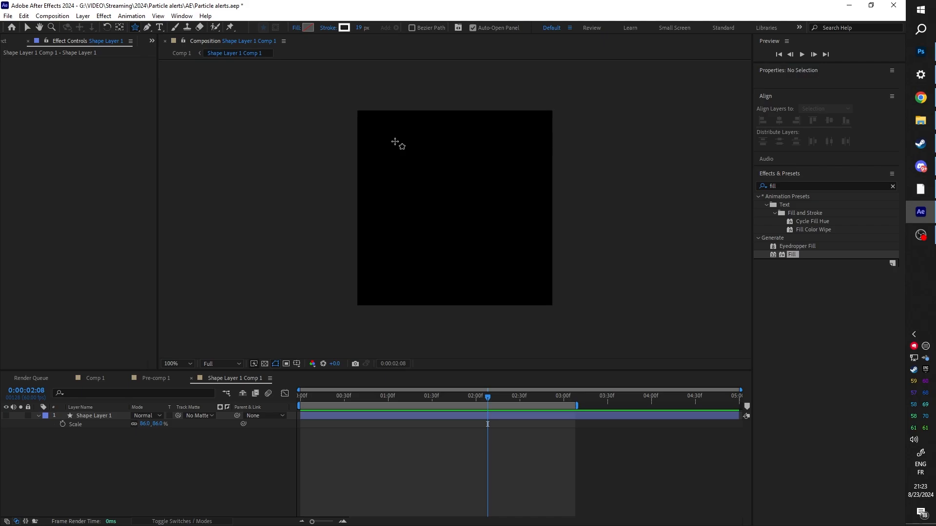
{"action": "left_click_drag", "start_coordinate": [478, 262], "coordinate": [449, 219]}
Step: Check the star particles in Comp 1 and give the star a solid yellow fill without a stroke
{"action": "left_click", "coordinate": [96, 380]}
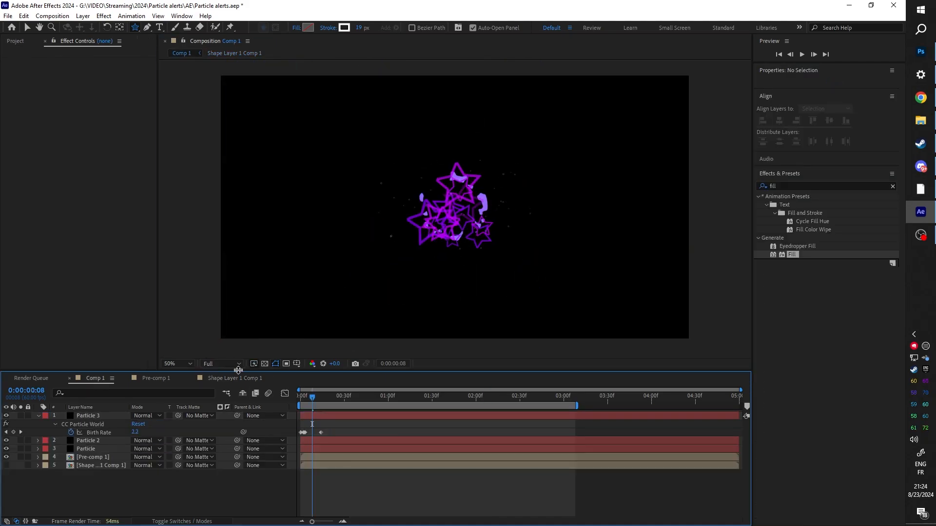
{"action": "left_click", "coordinate": [231, 380]}
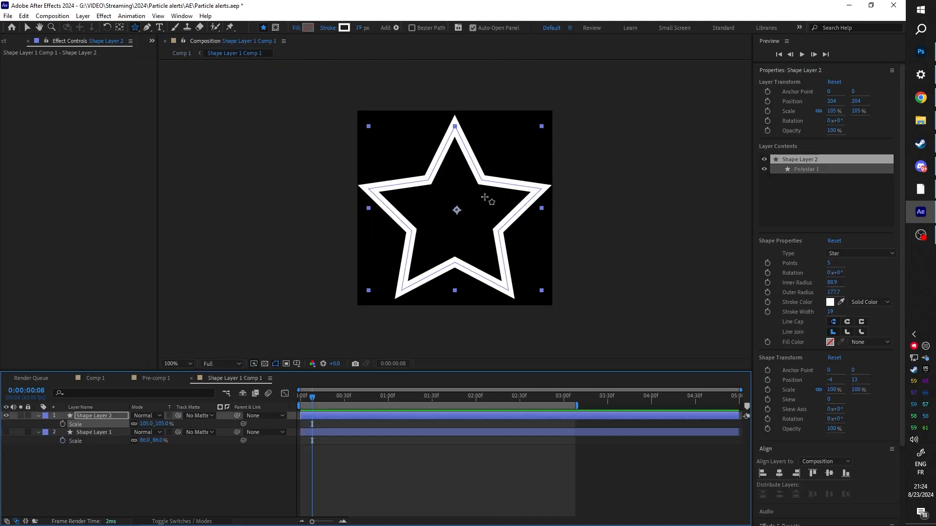
{"action": "left_click", "coordinate": [296, 28]}
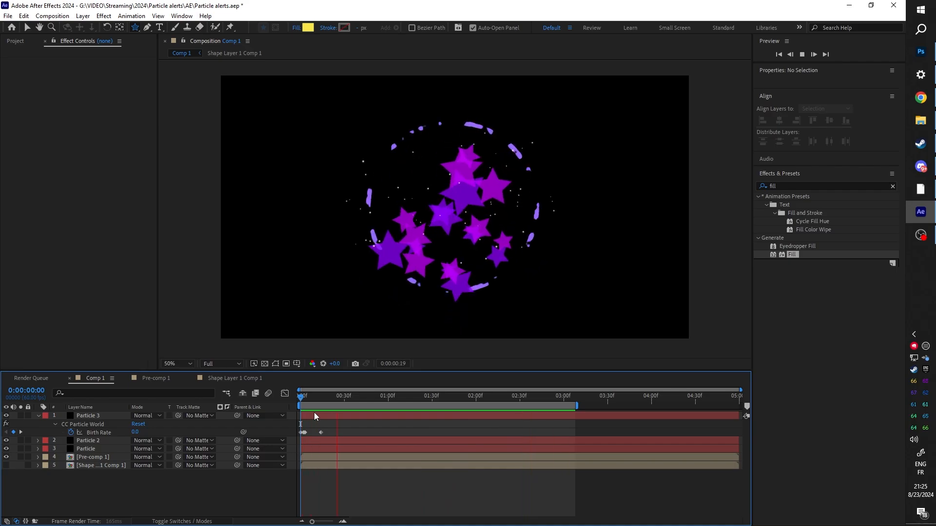
Step: Change the Fill effect color of the Particle layer in Comp 1 to golden orange
{"action": "left_click", "coordinate": [86, 448]}
{"action": "left_click", "coordinate": [5, 62]}
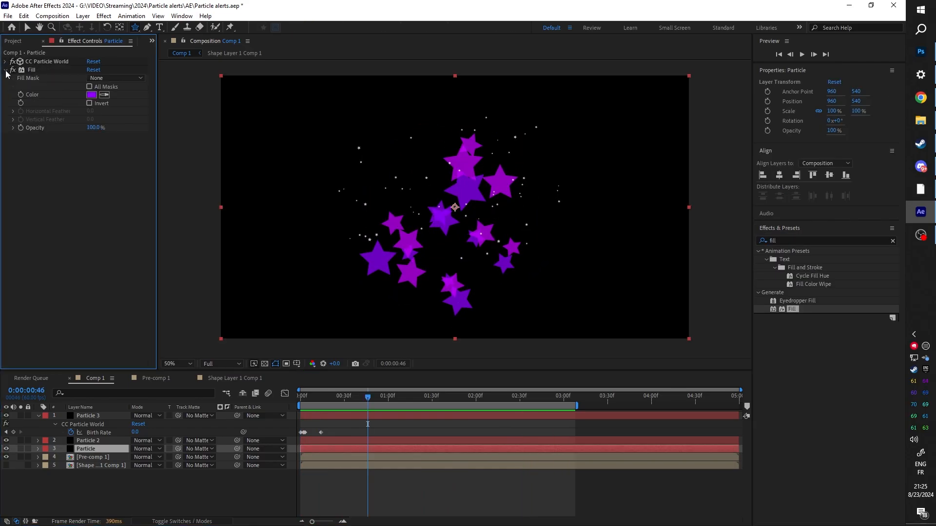
{"action": "left_click", "coordinate": [94, 97]}
{"action": "left_click", "coordinate": [450, 380]}
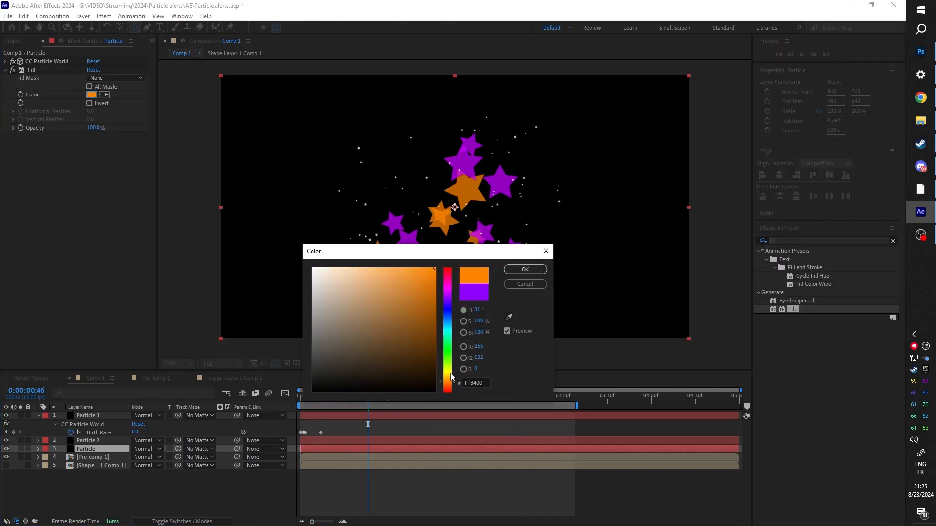
{"action": "left_click", "coordinate": [450, 375]}
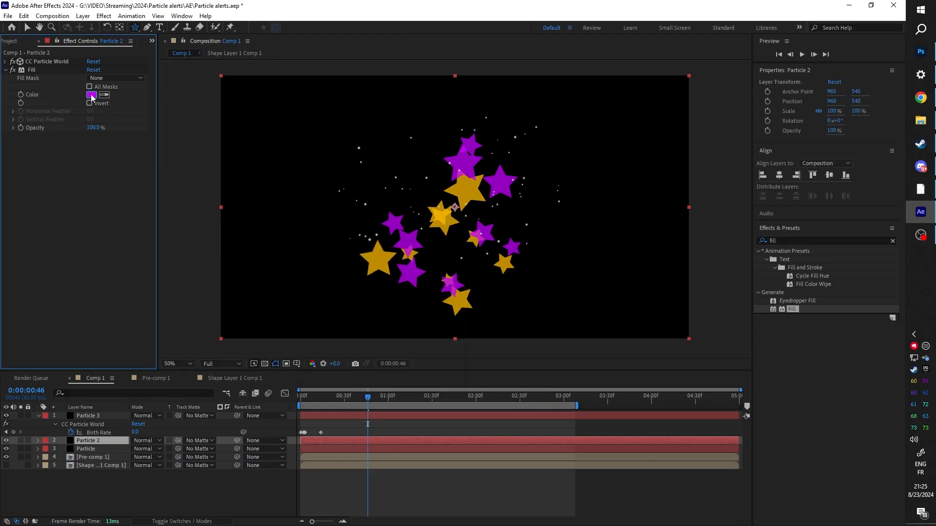
Step: Recolor the Fill effect of Particle 2 to yellow and that of Pre-comp 1 to light gold FFD36A
{"action": "left_click", "coordinate": [93, 96]}
{"action": "left_click", "coordinate": [447, 381]}
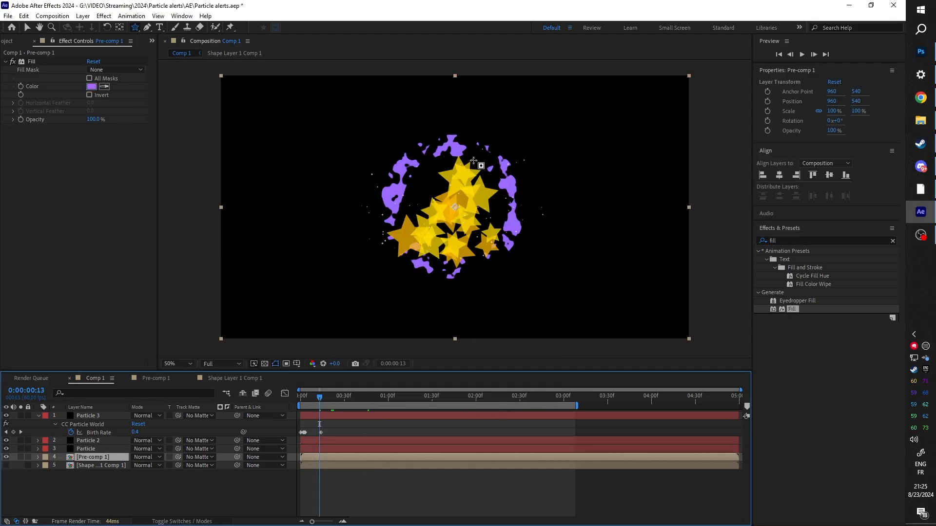
{"action": "left_click", "coordinate": [91, 87]}
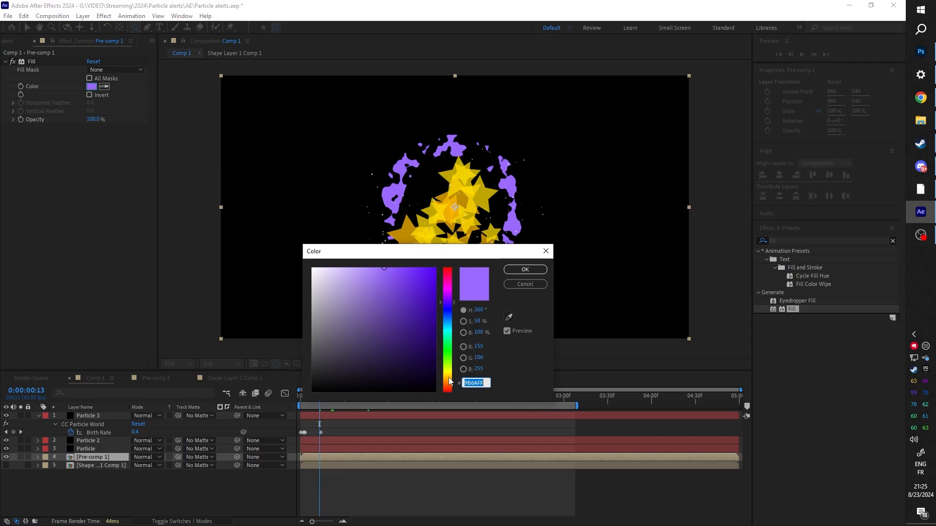
{"action": "left_click", "coordinate": [447, 378]}
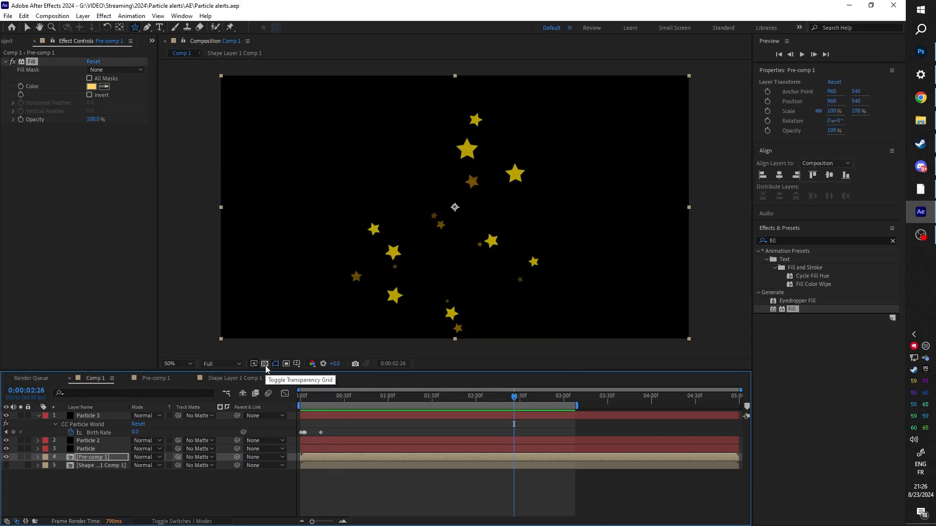
Step: Show the transparency grid for Comp 1 and send the composition to the Adobe Media Encoder queue as WebM
{"action": "left_click", "coordinate": [265, 364]}
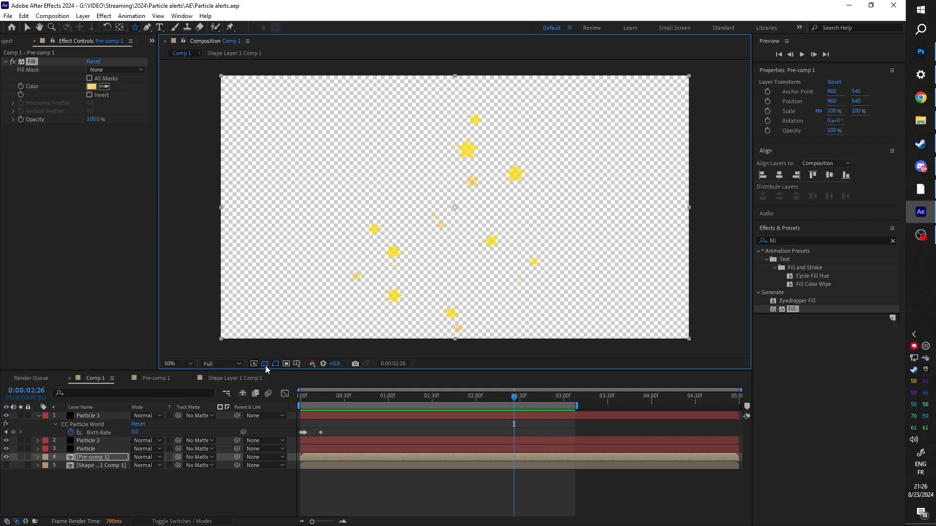
{"action": "left_click_drag", "start_coordinate": [420, 393], "coordinate": [360, 396]}
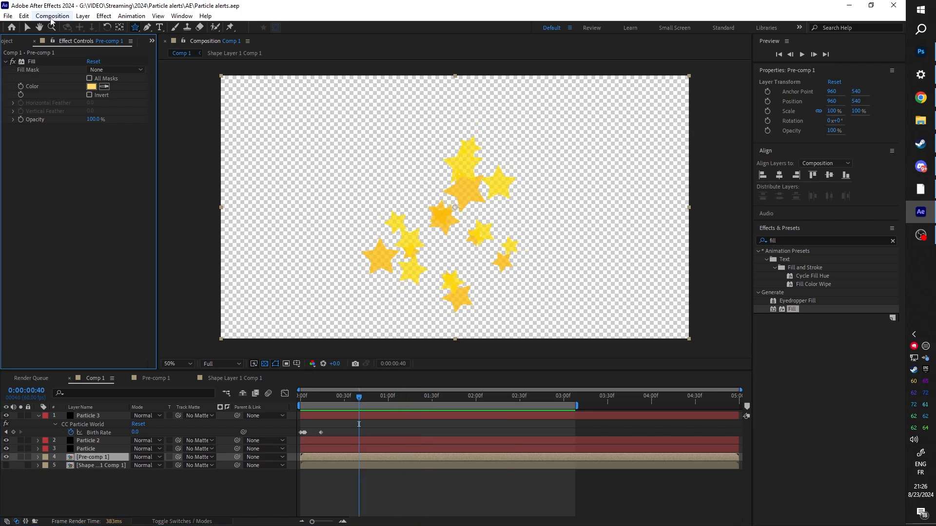
{"action": "left_click", "coordinate": [52, 16]}
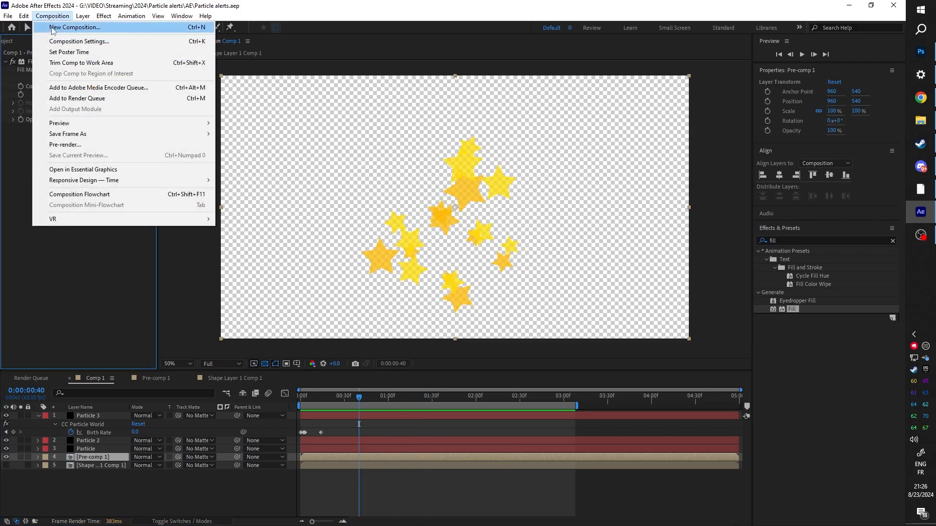
{"action": "left_click", "coordinate": [83, 90]}
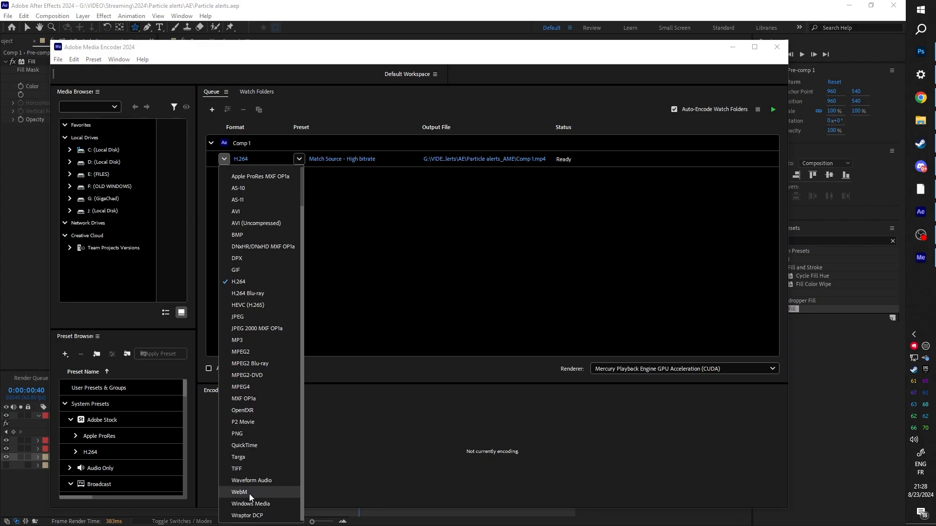
{"action": "left_click", "coordinate": [249, 493]}
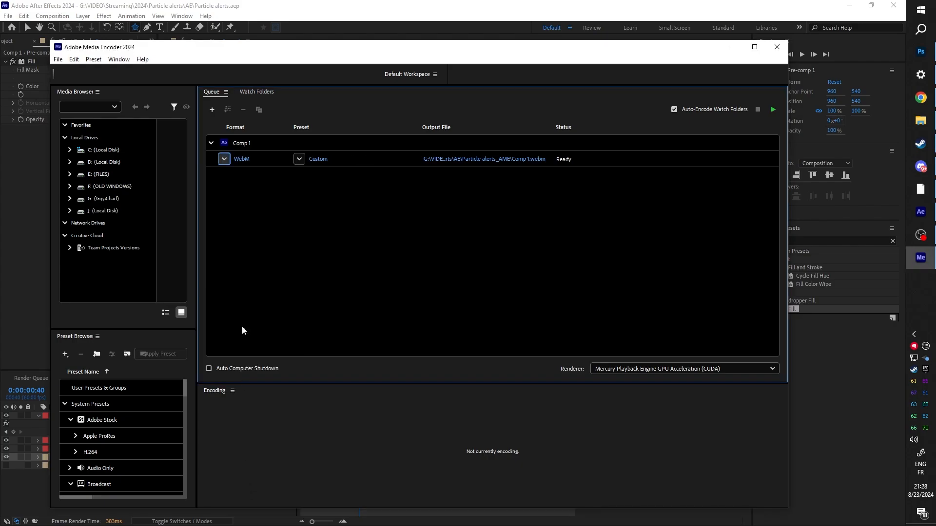
Step: Set the WebM export of Comp 1 to quality 75 with the alpha channel included
{"action": "left_click", "coordinate": [244, 161]}
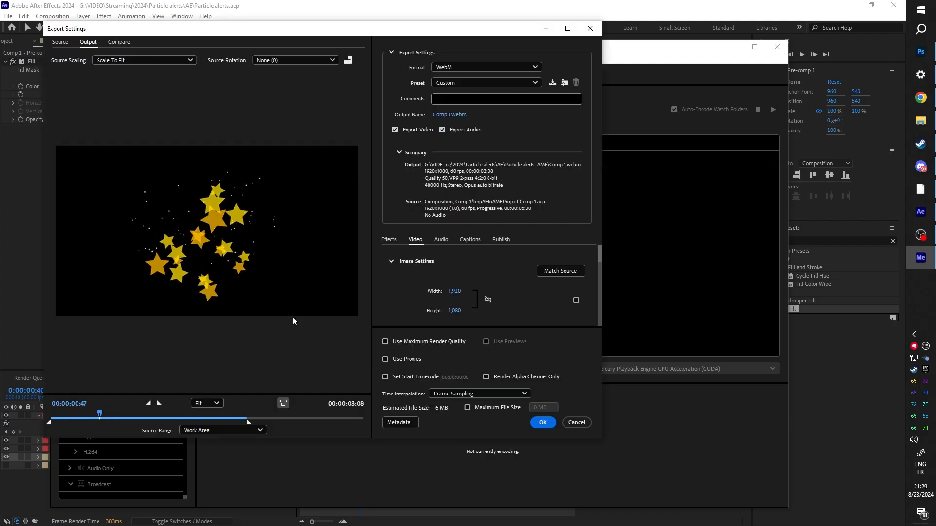
{"action": "left_click_drag", "start_coordinate": [91, 414], "coordinate": [70, 415]}
{"action": "scroll", "coordinate": [387, 271], "scroll_direction": "down", "scroll_amount": 5}
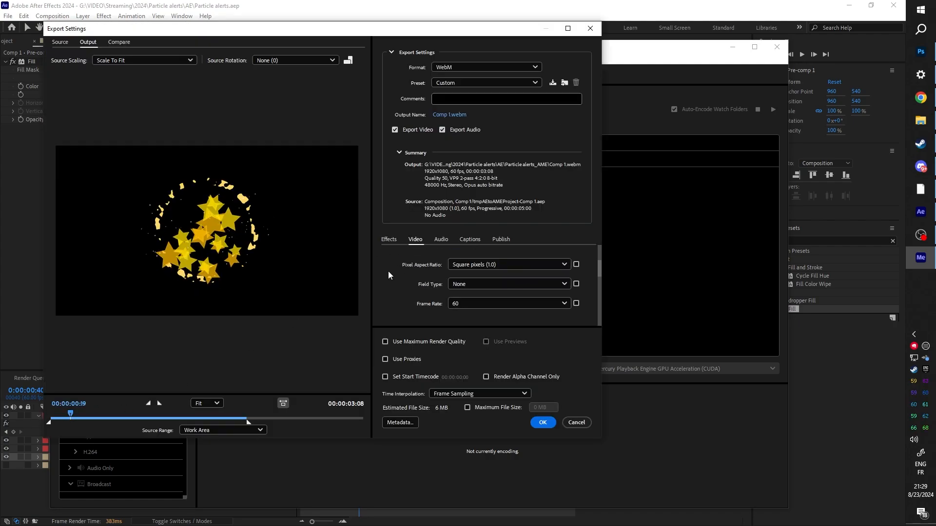
{"action": "scroll", "coordinate": [387, 271], "scroll_direction": "down", "scroll_amount": 3}
{"action": "left_click_drag", "start_coordinate": [503, 276], "coordinate": [530, 279]}
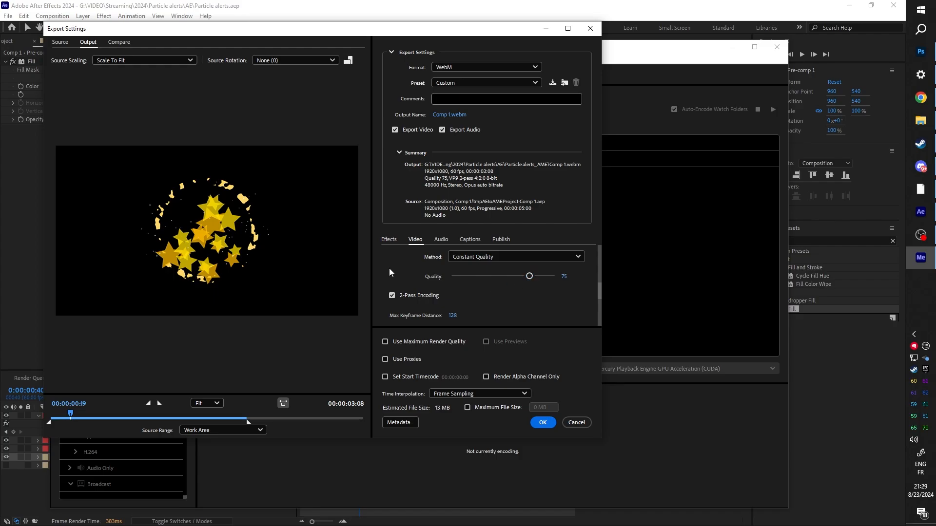
{"action": "scroll", "coordinate": [383, 286], "scroll_direction": "down", "scroll_amount": 3}
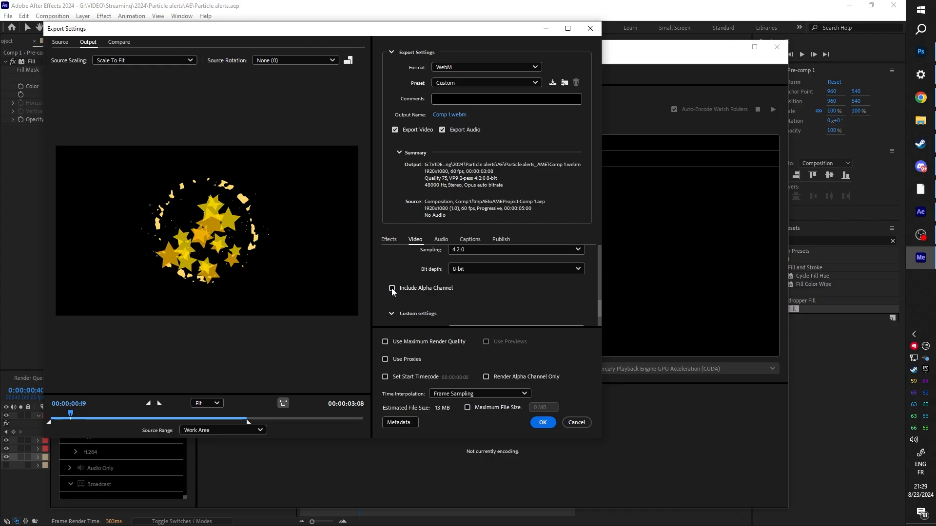
{"action": "left_click", "coordinate": [542, 423]}
Step: Save the output as "Sub Alert boom.webm" in the Particle alerts webm folder and start encoding the queue
{"action": "left_click", "coordinate": [517, 158]}
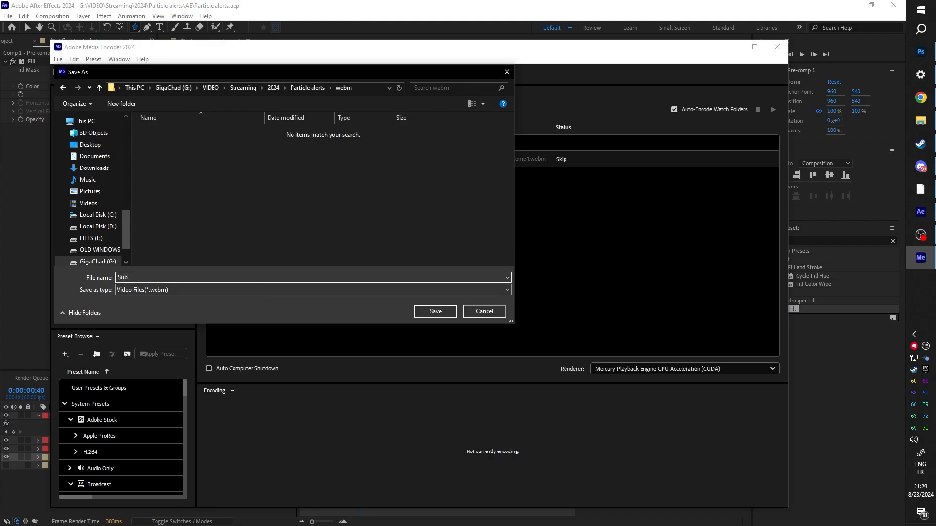
{"action": "key", "text": "Return"}
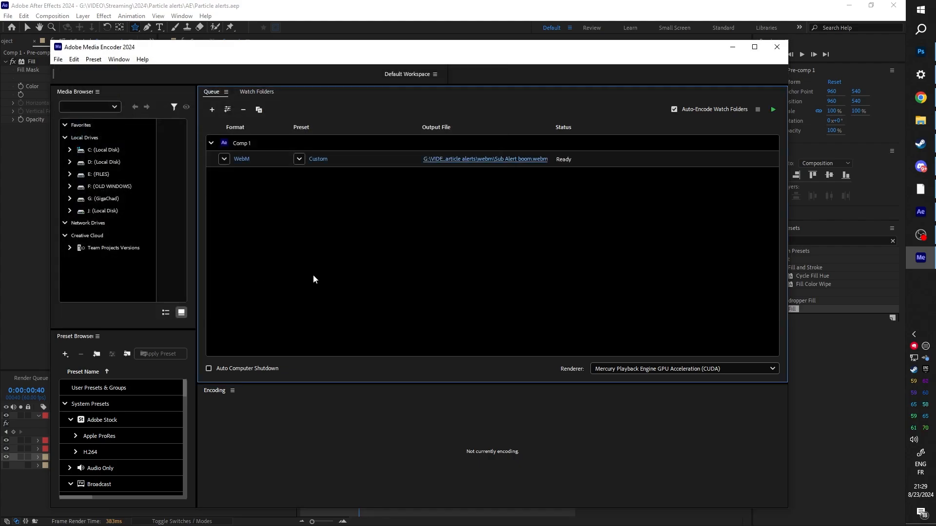
{"action": "left_click", "coordinate": [772, 110]}
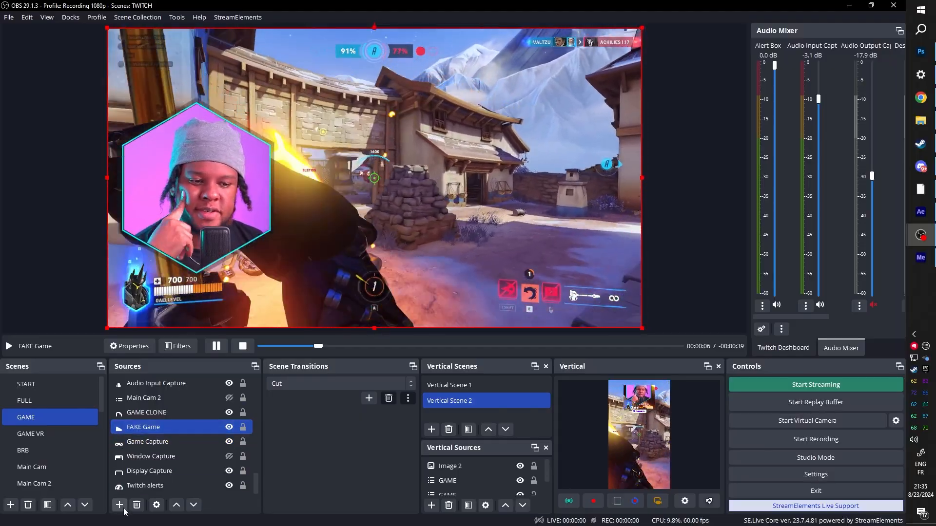
Step: In OBS, add a new Media Source named "zrogfhjzmghzmrkghmzrljkgnzerlgnzg" to the GAME scene
{"action": "left_click", "coordinate": [118, 505]}
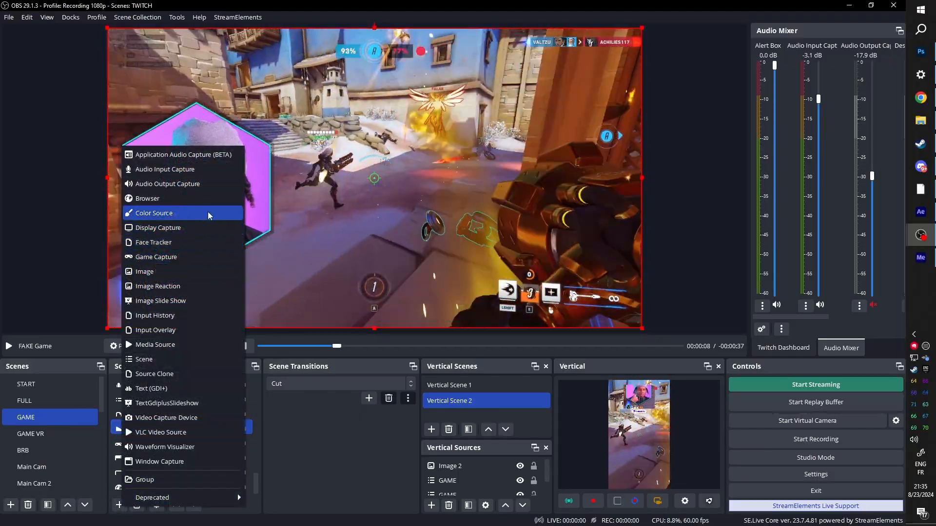
{"action": "left_click", "coordinate": [195, 345]}
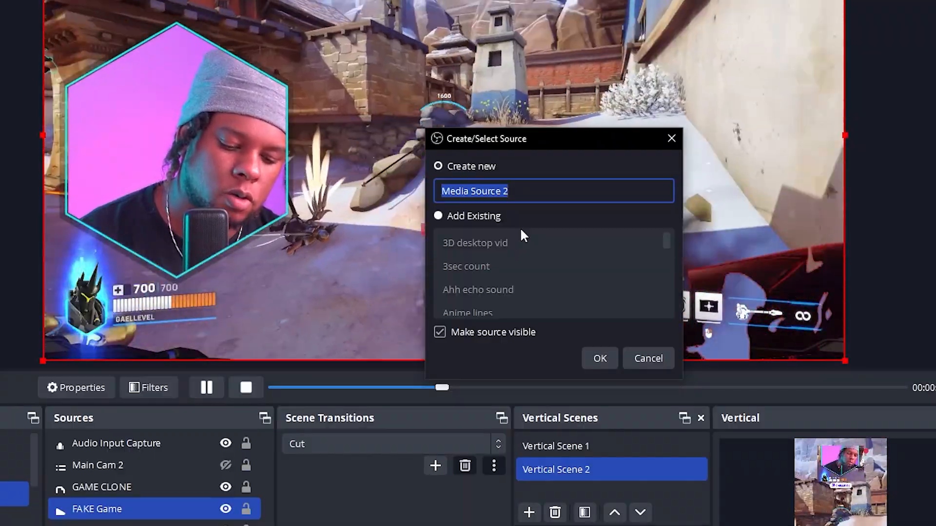
{"action": "type", "text": "zrogfhjzmghzmrkghmzrljkgnzerlgnzg"}
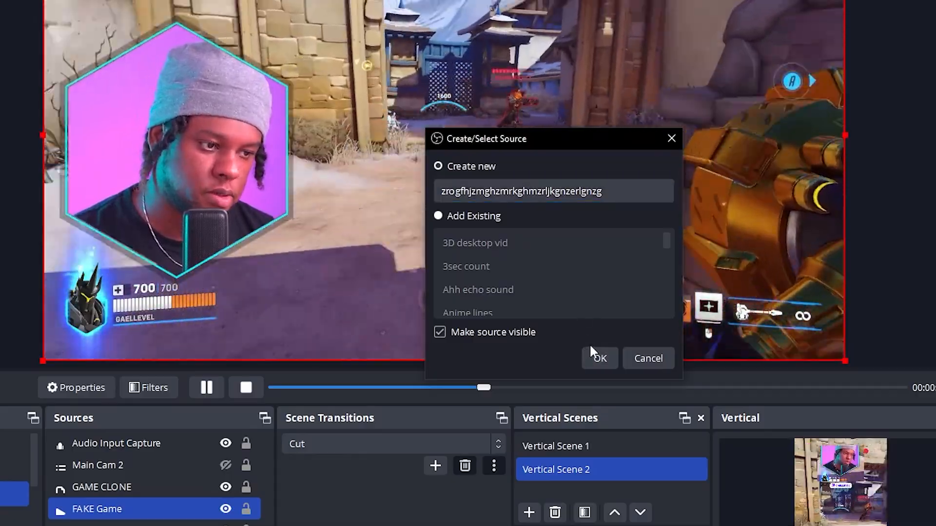
{"action": "left_click", "coordinate": [592, 358]}
Step: Load "Sub Alert boom.webm" from the Particle alerts webm folder as the media source's local file, with looping enabled
{"action": "left_click", "coordinate": [656, 283]}
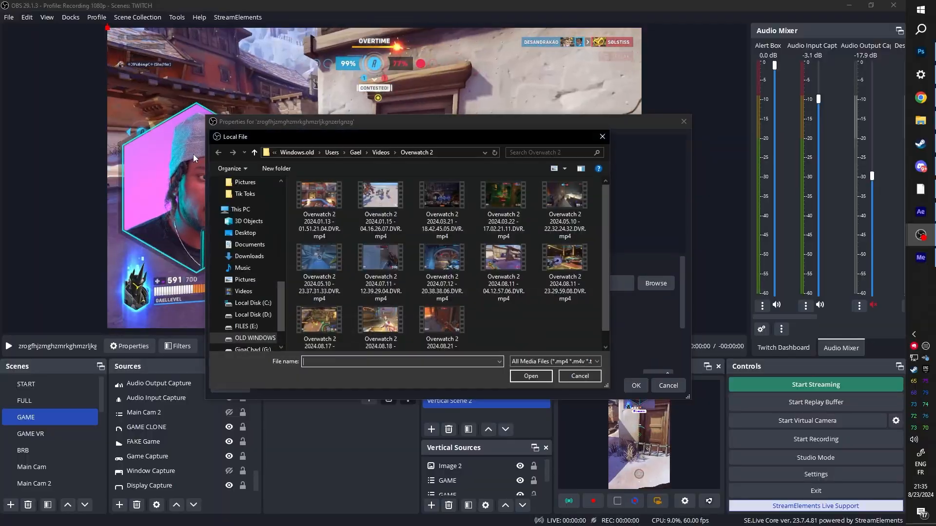
{"action": "scroll", "coordinate": [244, 276], "scroll_direction": "up", "scroll_amount": 6}
{"action": "left_click", "coordinate": [240, 277]}
{"action": "left_click", "coordinate": [315, 218]}
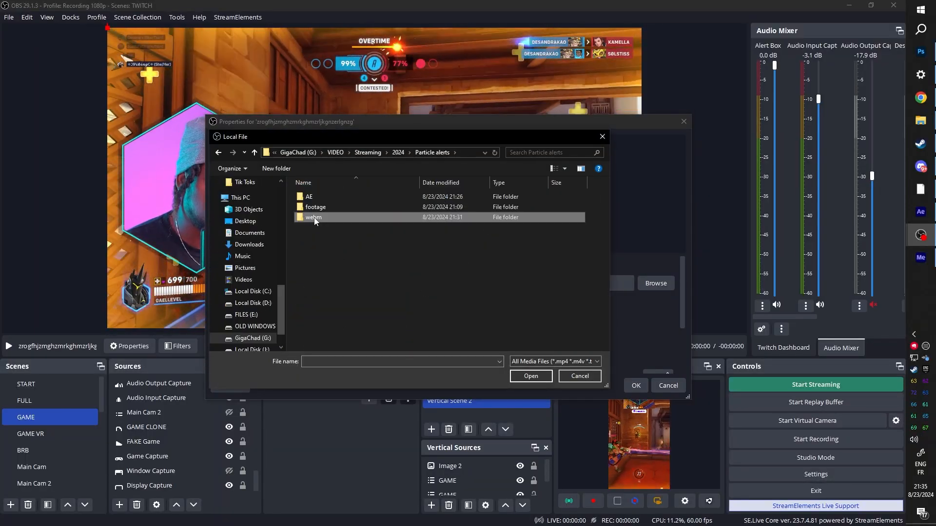
{"action": "double_click", "coordinate": [315, 218]}
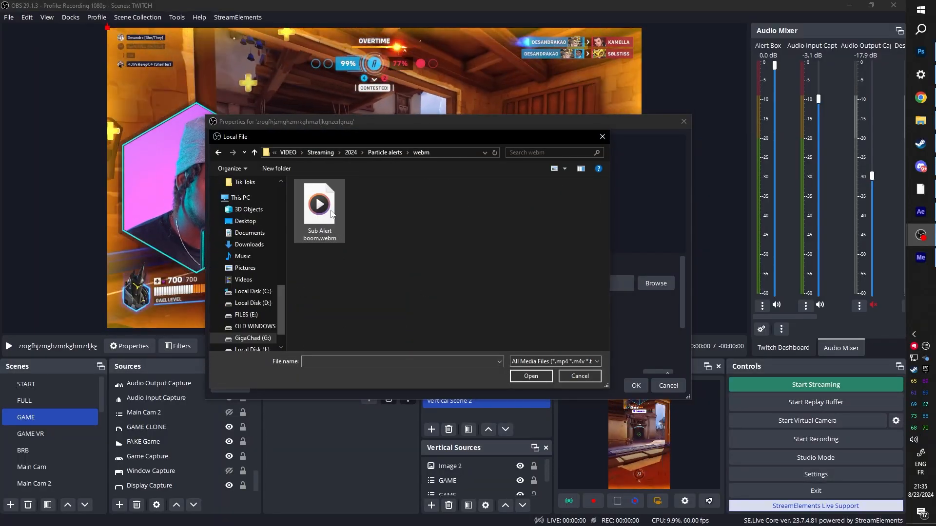
{"action": "double_click", "coordinate": [317, 199]}
{"action": "left_click", "coordinate": [281, 302]}
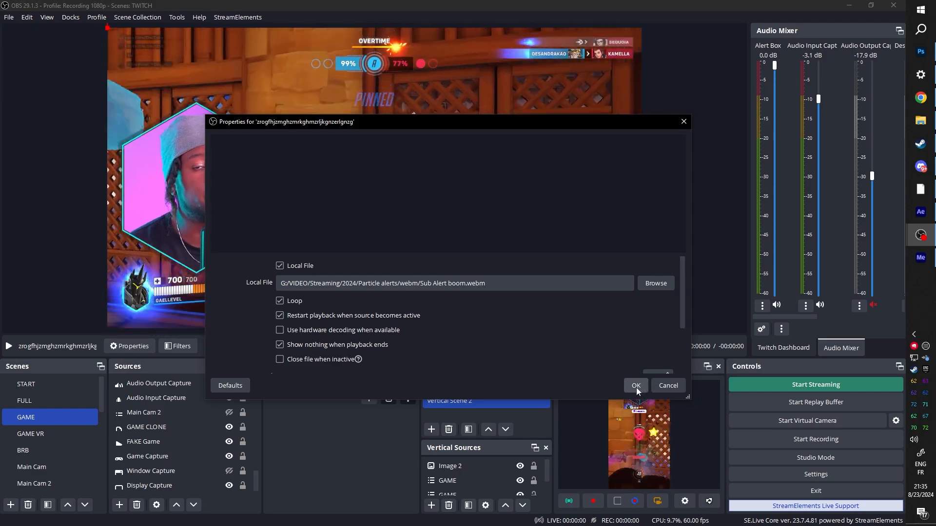
{"action": "left_click", "coordinate": [636, 386]}
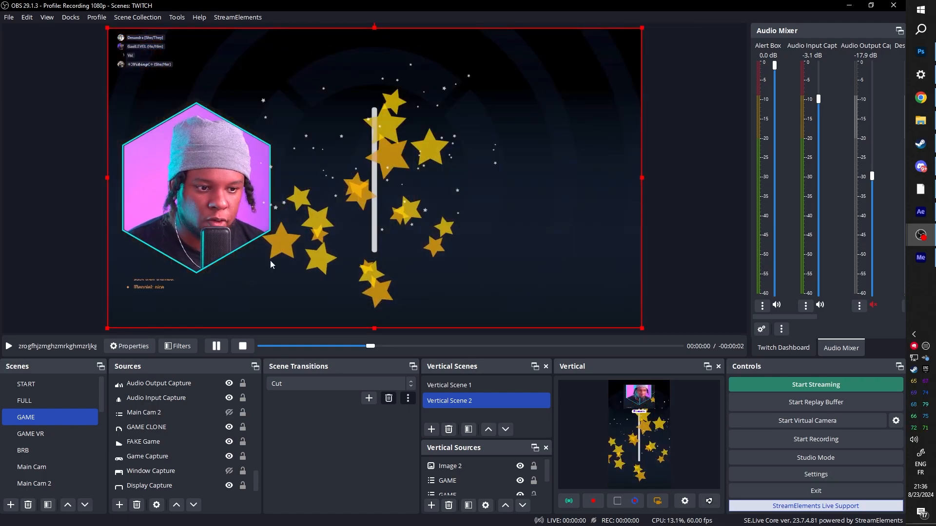
Step: Set the blending mode of the star animation's media source to Add
{"action": "scroll", "coordinate": [164, 408], "scroll_direction": "up", "scroll_amount": 5}
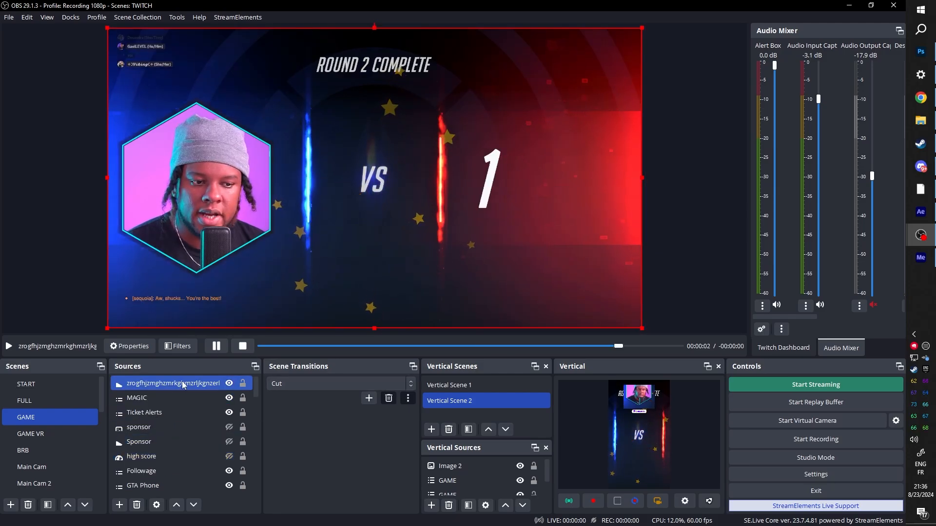
{"action": "right_click", "coordinate": [169, 384]}
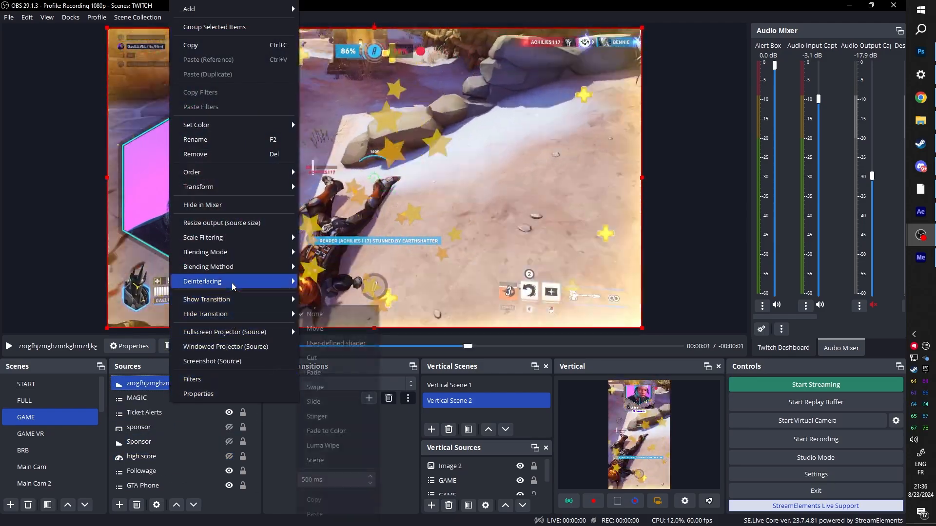
{"action": "mouse_move", "coordinate": [229, 252]}
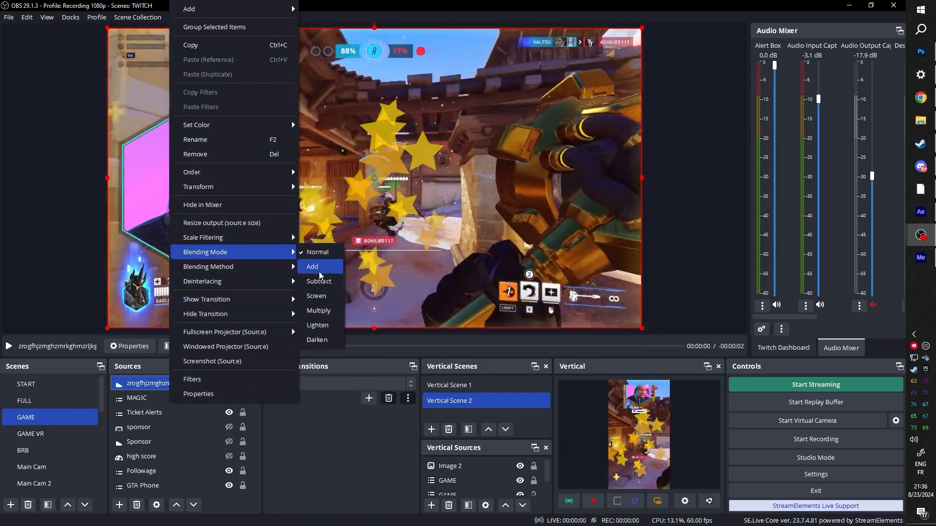
{"action": "left_click", "coordinate": [320, 271]}
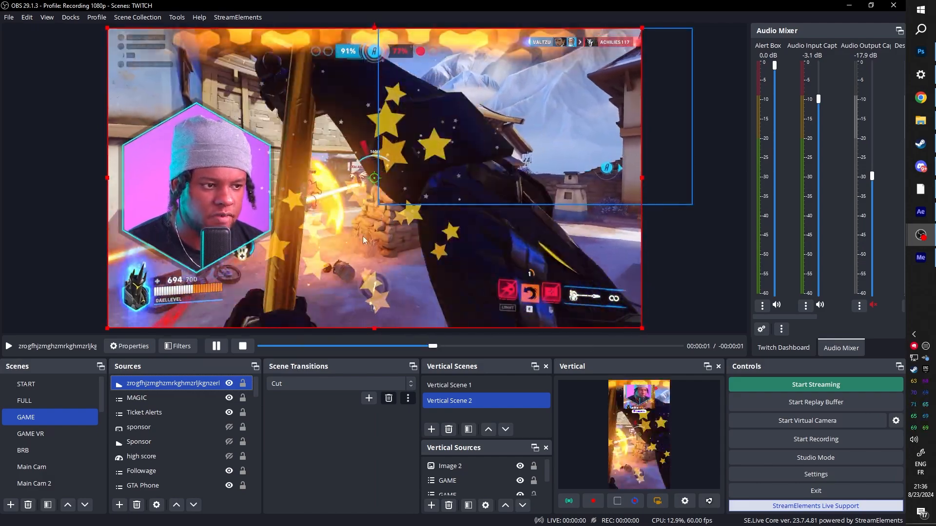
{"action": "right_click", "coordinate": [174, 382]}
{"action": "left_click", "coordinate": [188, 381]}
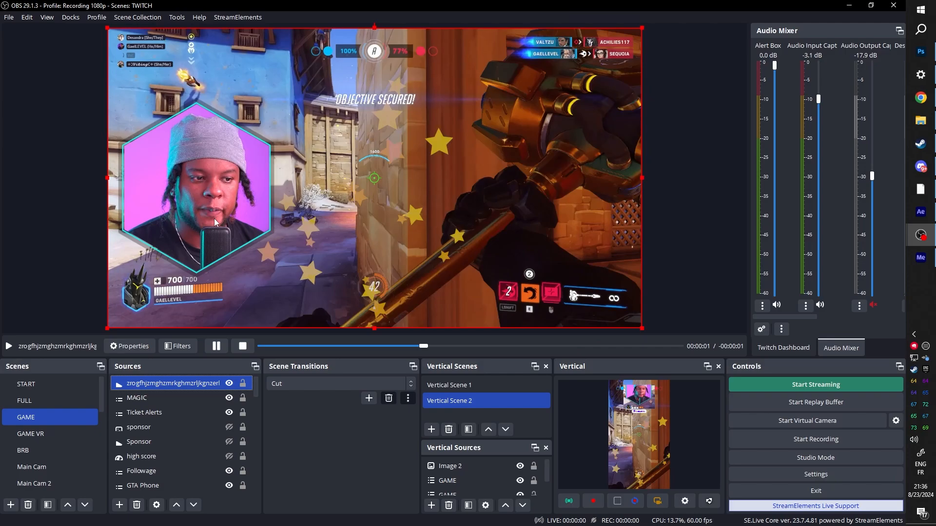
Step: Move the star animation onto the webcam and order its source directly below Cam w overlay so the stars burst behind the camera
{"action": "left_click_drag", "start_coordinate": [443, 212], "coordinate": [200, 204]}
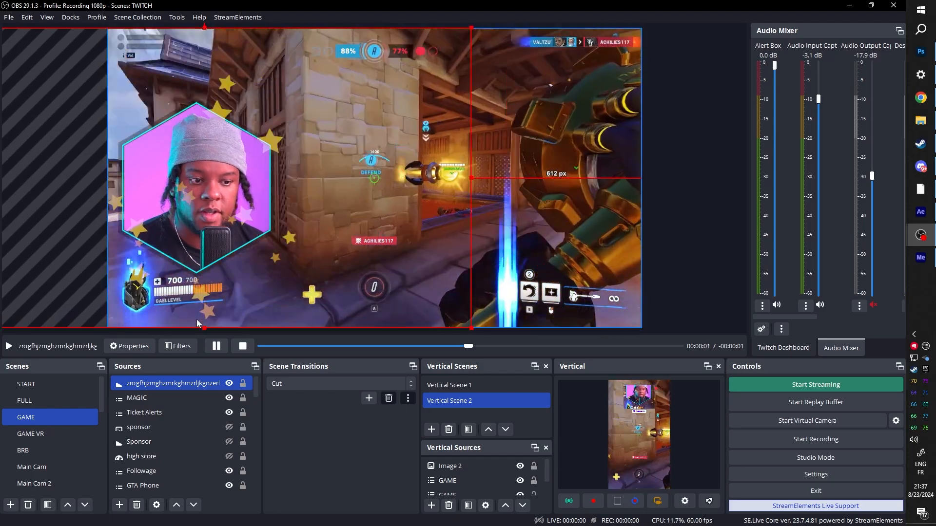
{"action": "mouse_move", "coordinate": [174, 387]}
{"action": "left_mouse_down"}
{"action": "mouse_move", "coordinate": [165, 383]}
{"action": "mouse_move", "coordinate": [146, 494]}
{"action": "mouse_move", "coordinate": [169, 396]}
{"action": "left_mouse_up"}
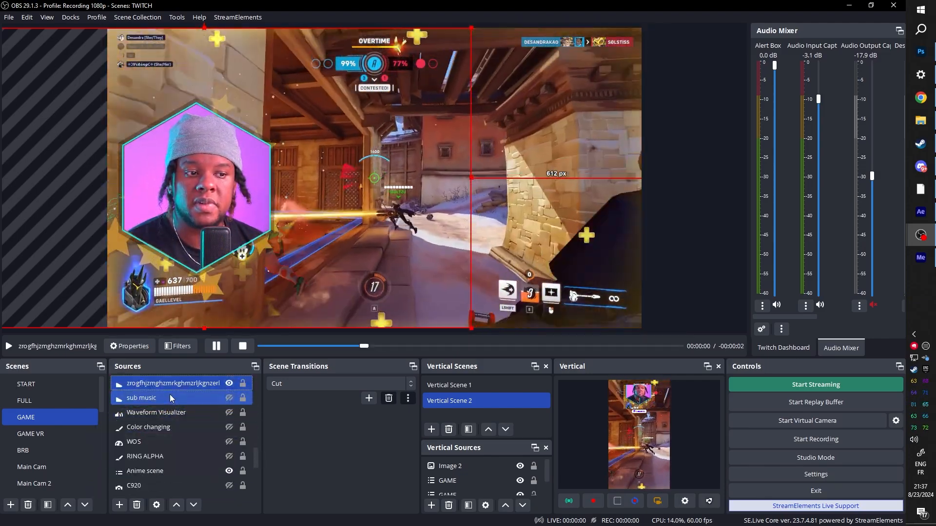
{"action": "scroll", "coordinate": [185, 429], "scroll_direction": "down", "scroll_amount": 3}
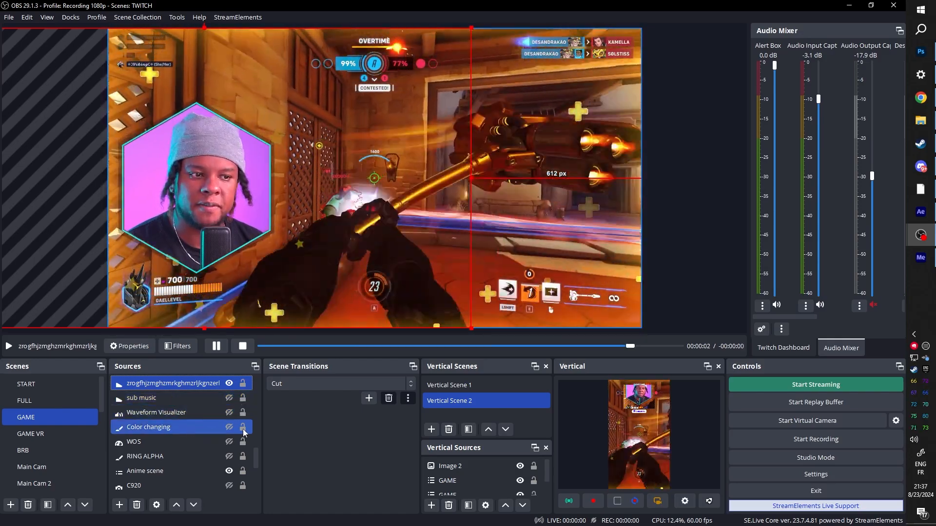
Step: Hide the FAKE Game source and lower the star animation behind the webcam to about 53 px below the canvas's upper edge
{"action": "left_click", "coordinate": [219, 469]}
{"action": "key", "text": "Up"}
{"action": "key", "text": "Up"}
{"action": "key", "text": "Up"}
{"action": "key", "text": "Up"}
{"action": "key", "text": "Up"}
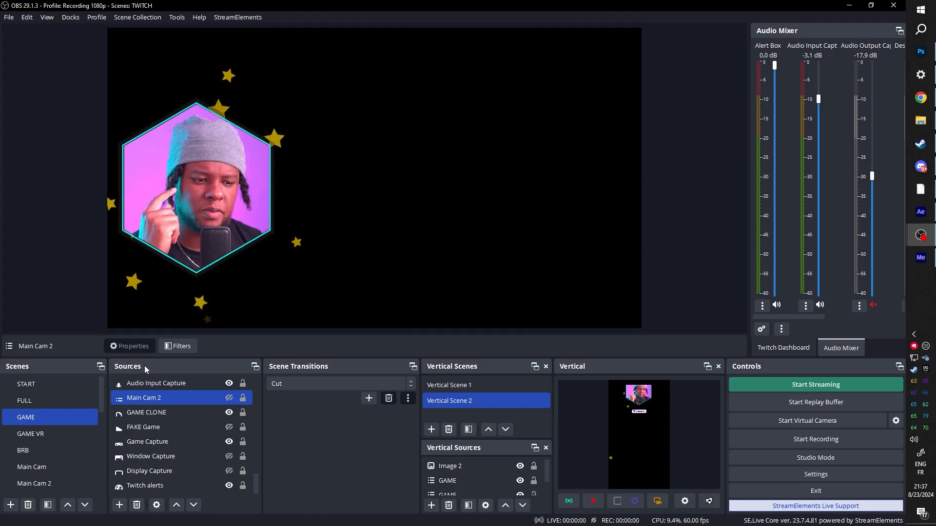
{"action": "left_click", "coordinate": [145, 414], "text": "ctrl"}
{"action": "scroll", "coordinate": [145, 417], "scroll_direction": "up", "scroll_amount": 4}
{"action": "left_click", "coordinate": [157, 402]}
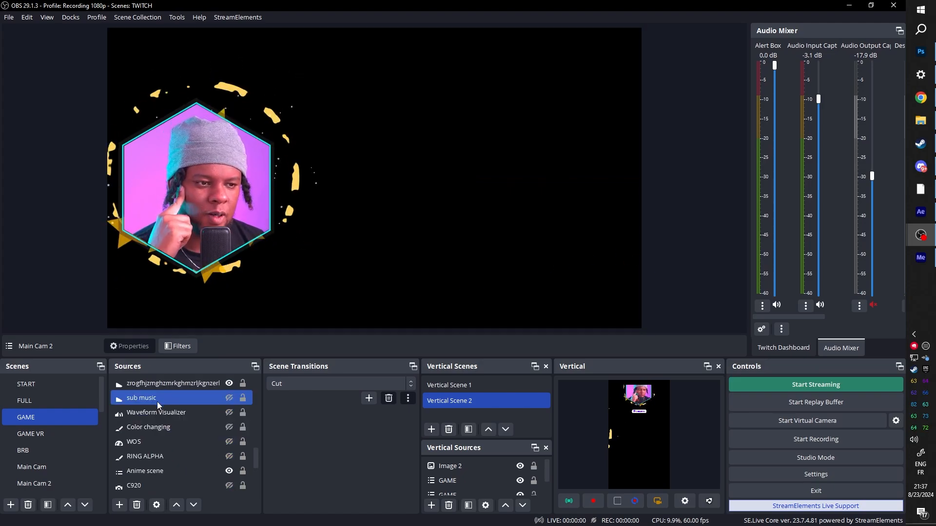
{"action": "left_click", "coordinate": [159, 385]}
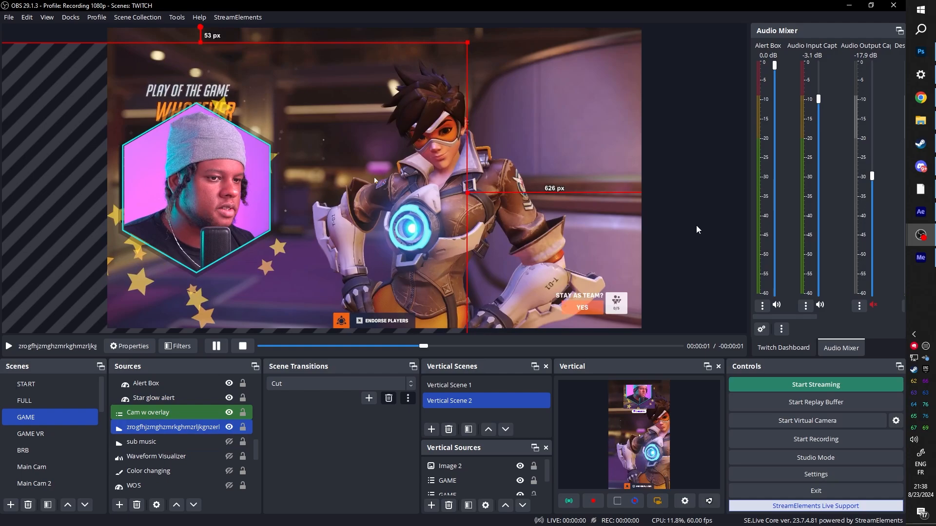
{"action": "left_click", "coordinate": [697, 228]}
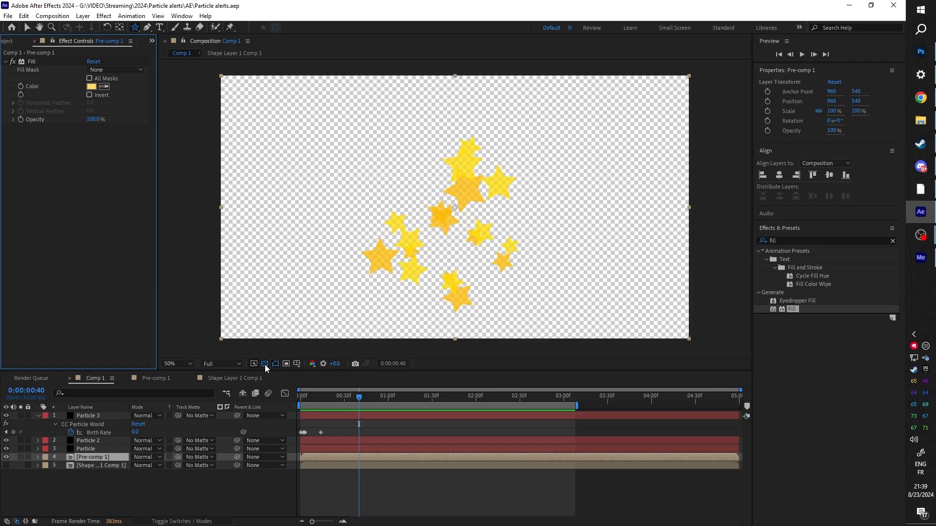
Step: Switch to After Effects, open Shape Layer 1 Comp 1, and hide the star on Shape Layer 2
{"action": "left_click", "coordinate": [265, 364]}
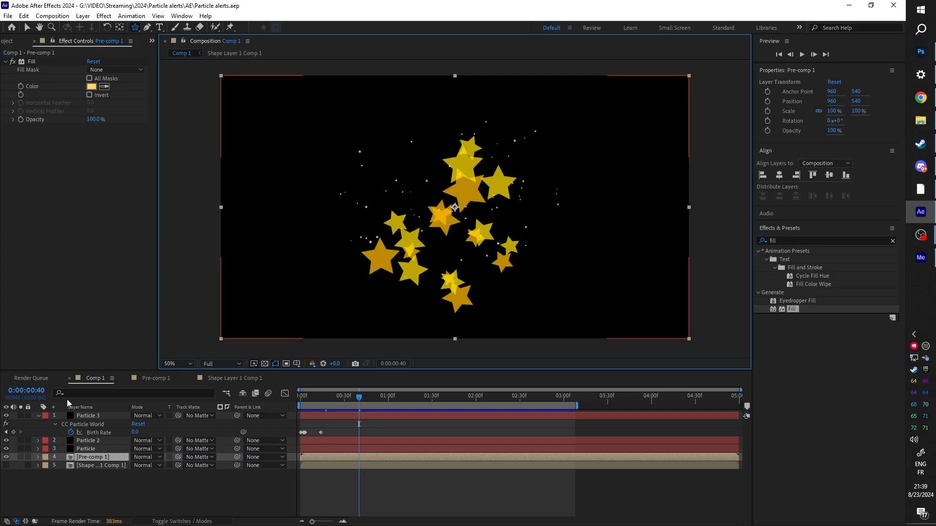
{"action": "left_click", "coordinate": [231, 379]}
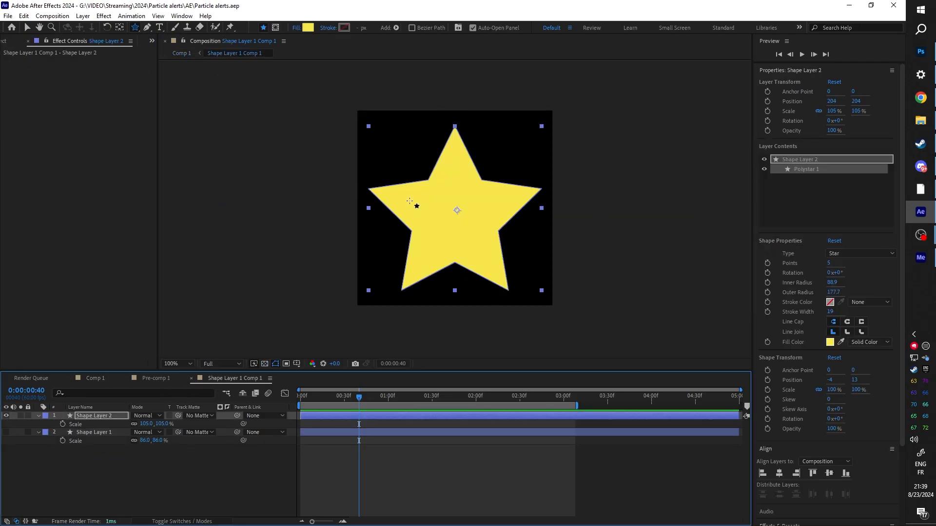
{"action": "left_click", "coordinate": [7, 415]}
{"action": "left_click", "coordinate": [135, 27]}
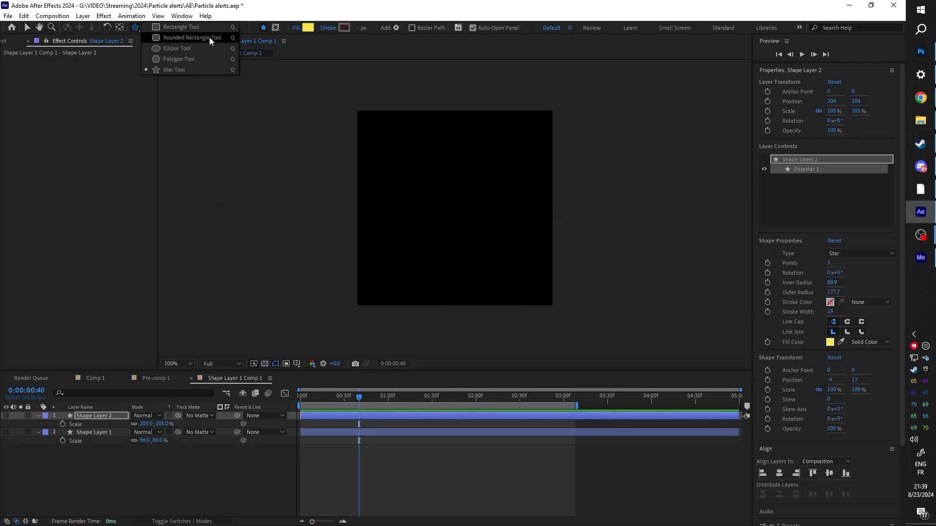
Step: Add diamond.png from the stock pictures folder to Shape Layer 1 Comp 1 as a tracing reference
{"action": "left_click", "coordinate": [920, 120]}
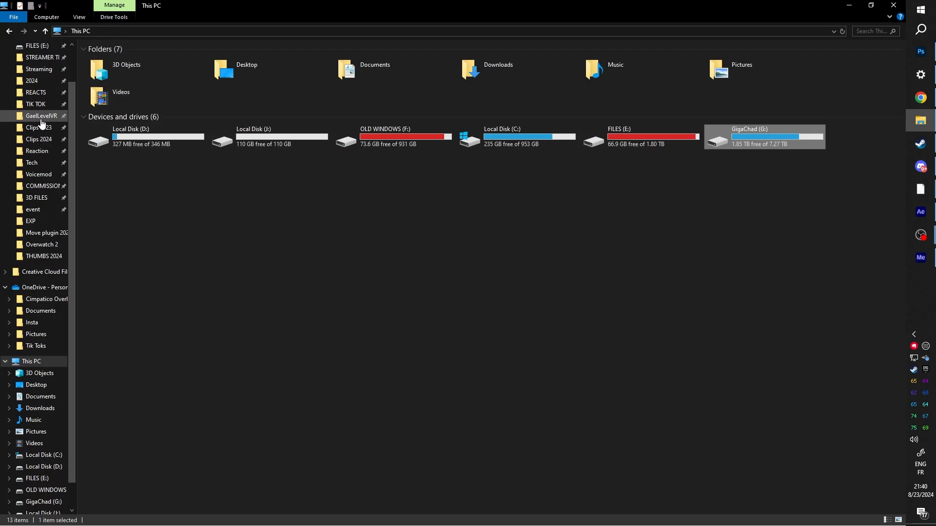
{"action": "scroll", "coordinate": [42, 124], "scroll_direction": "up", "scroll_amount": 1}
{"action": "left_click", "coordinate": [33, 77]}
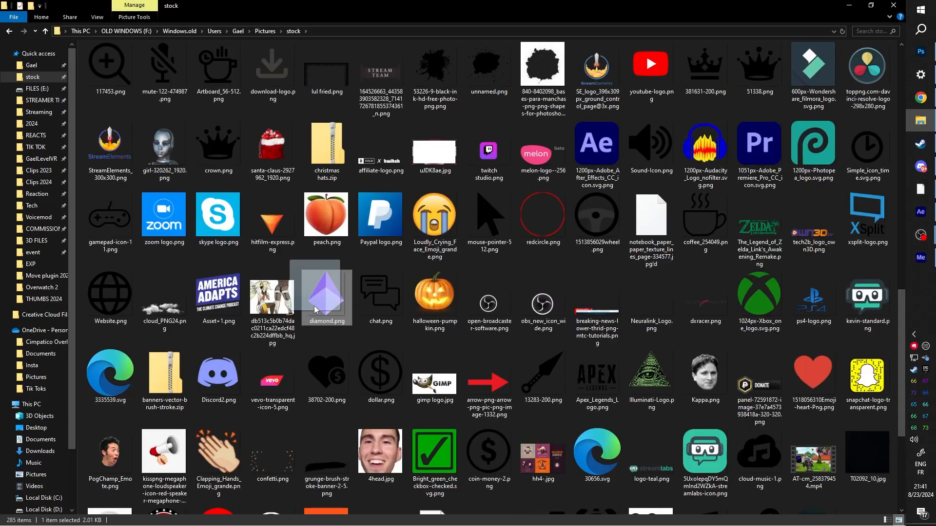
{"action": "left_click_drag", "start_coordinate": [314, 305], "coordinate": [462, 211]}
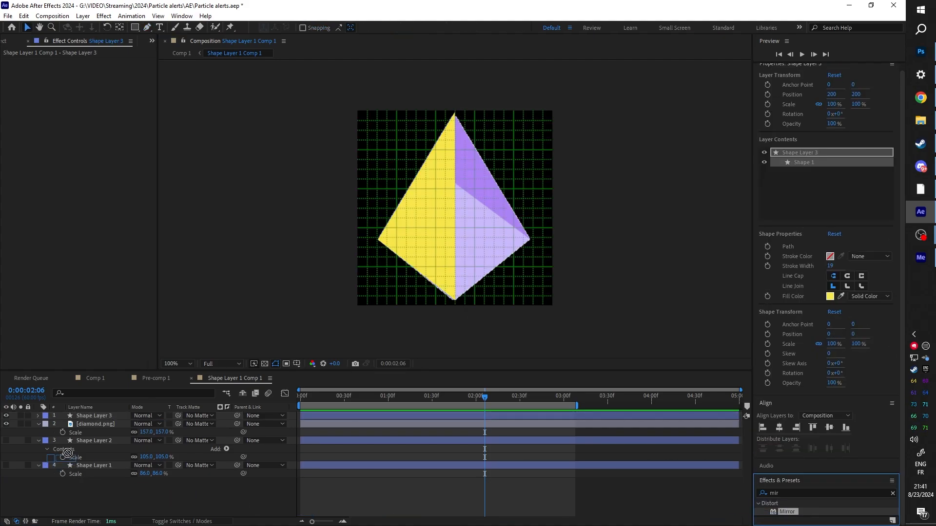
Step: Trace the diamond as a yellow shape layer and complete it with a Mirror effect centred at 199, 200
{"action": "left_click", "coordinate": [83, 418]}
{"action": "left_click_drag", "start_coordinate": [82, 420], "coordinate": [84, 419]}
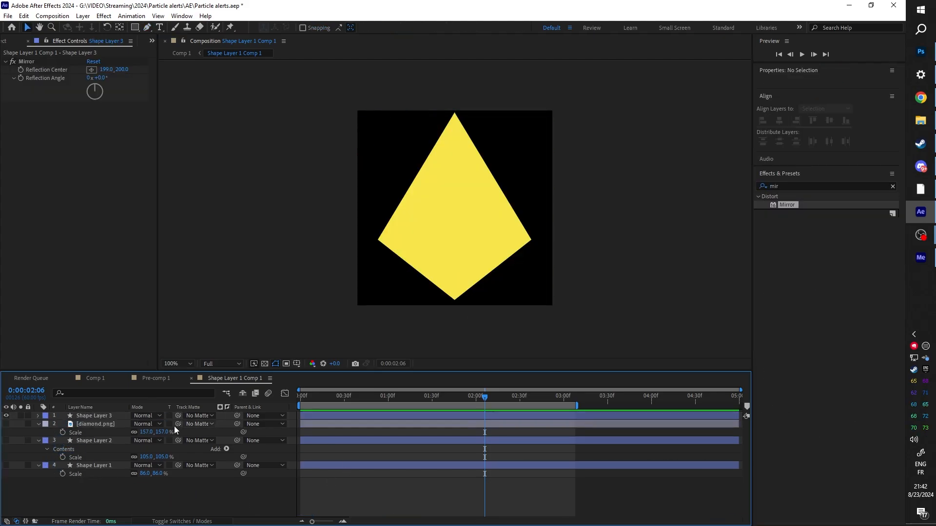
Step: In Comp 1, recolor the diamond particles purple using the Fill effect and move the current time to 0:00:02:10
{"action": "left_click", "coordinate": [94, 379]}
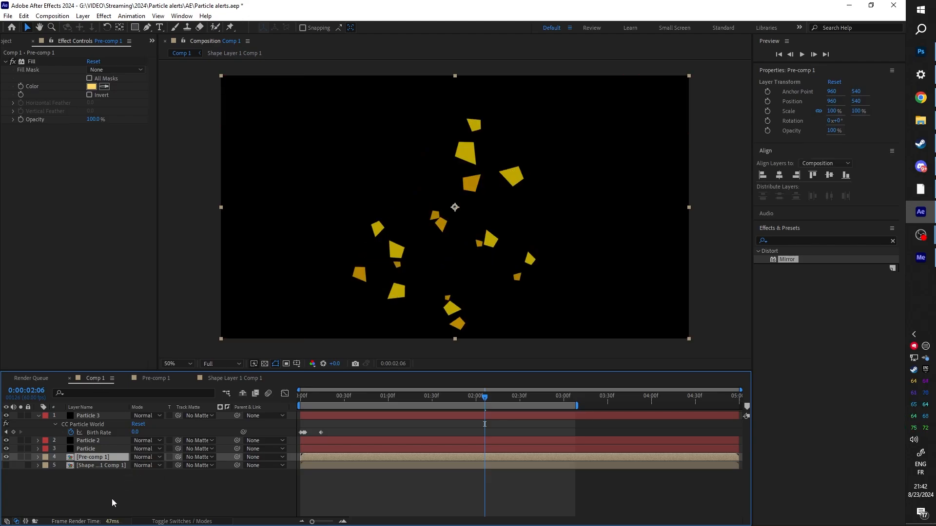
{"action": "left_click", "coordinate": [88, 450]}
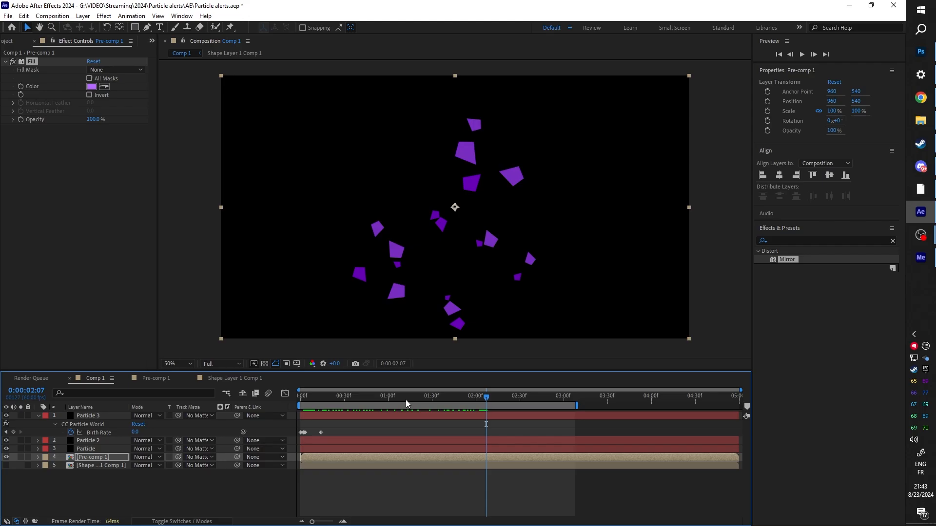
{"action": "left_click_drag", "start_coordinate": [401, 398], "coordinate": [490, 386]}
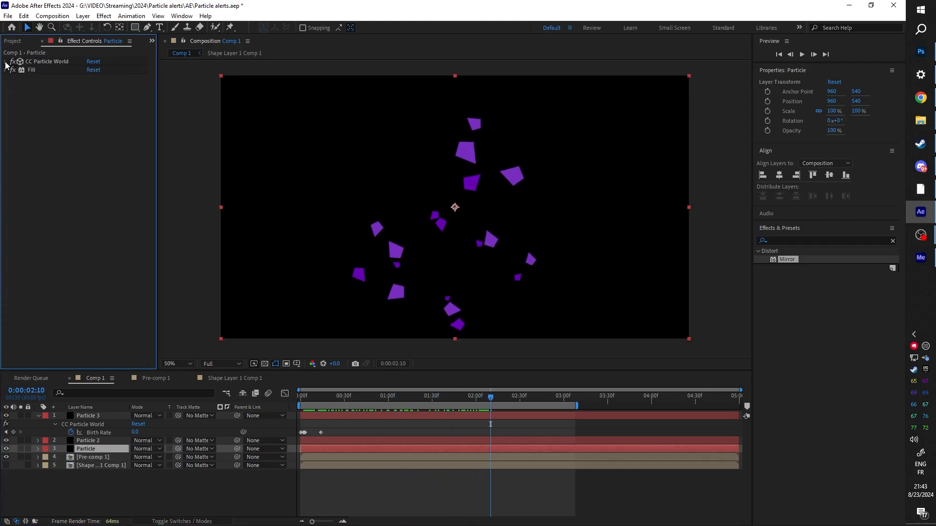
Step: Review the Particle layer's CC Particle World settings and preview the purple diamond animation
{"action": "left_click", "coordinate": [6, 62]}
{"action": "scroll", "coordinate": [15, 244], "scroll_direction": "down", "scroll_amount": 5}
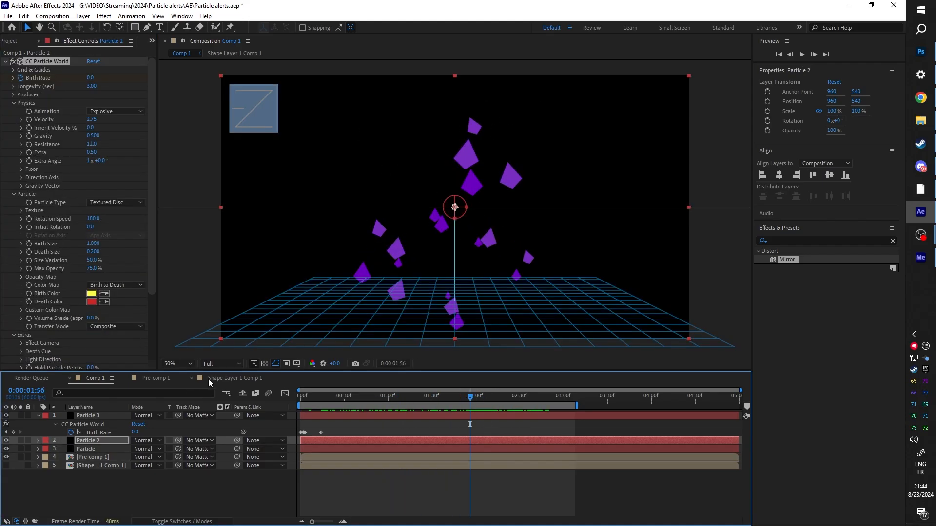
{"action": "key", "text": "space"}
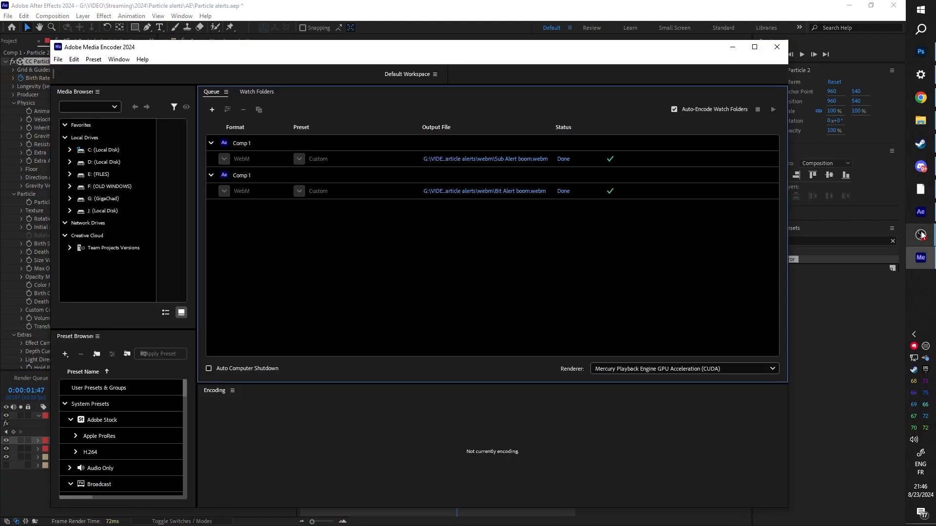
Step: Switch to OBS and replace the star media source's local file with "Bit Alert boom.webm" from the Particle alerts webm folder
{"action": "left_click", "coordinate": [921, 234]}
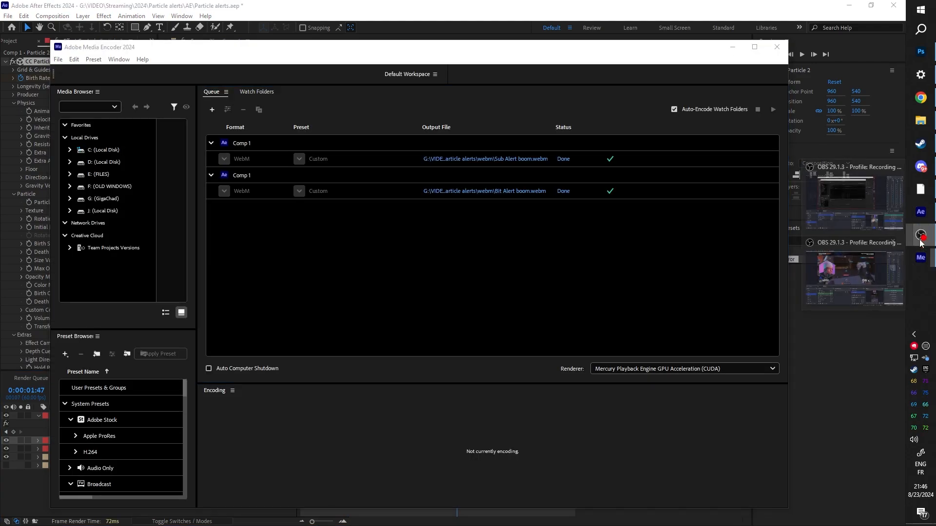
{"action": "left_click", "coordinate": [854, 277]}
{"action": "double_click", "coordinate": [168, 430]}
{"action": "left_click", "coordinate": [647, 285]}
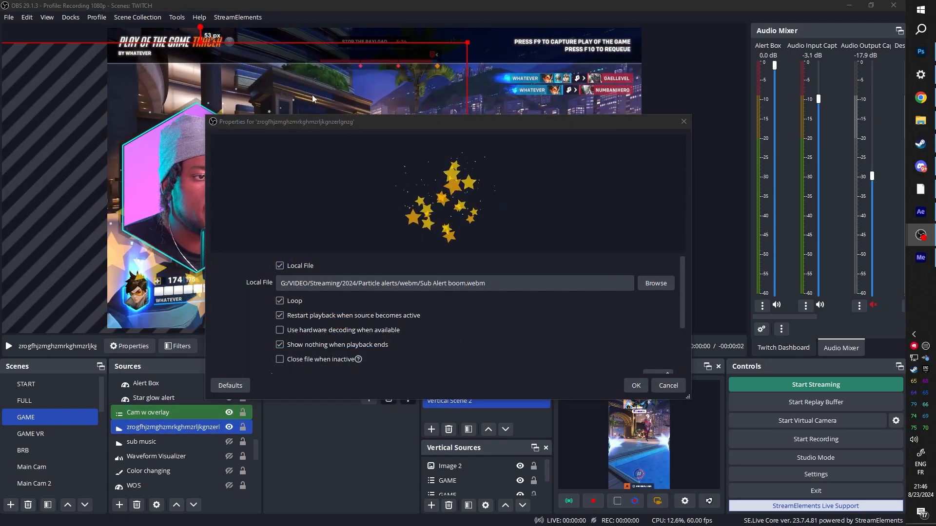
{"action": "double_click", "coordinate": [326, 216]}
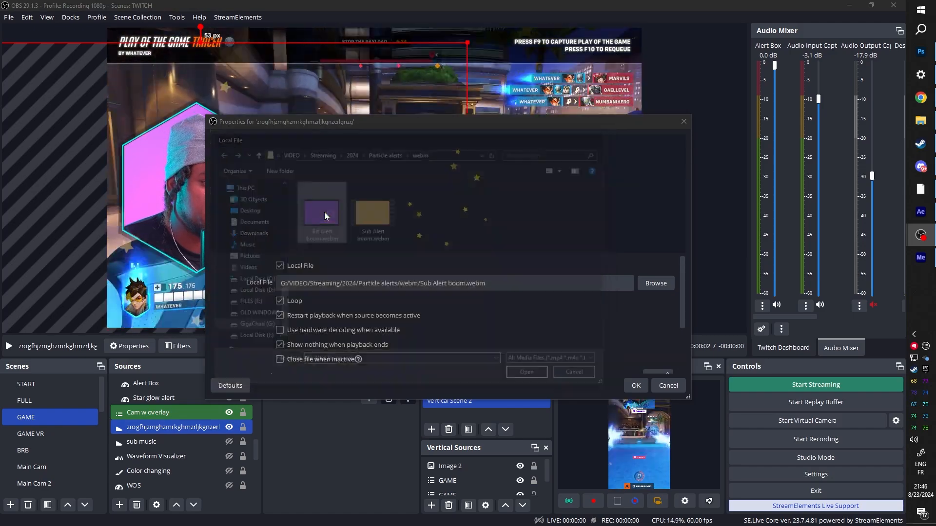
{"action": "left_click", "coordinate": [632, 385]}
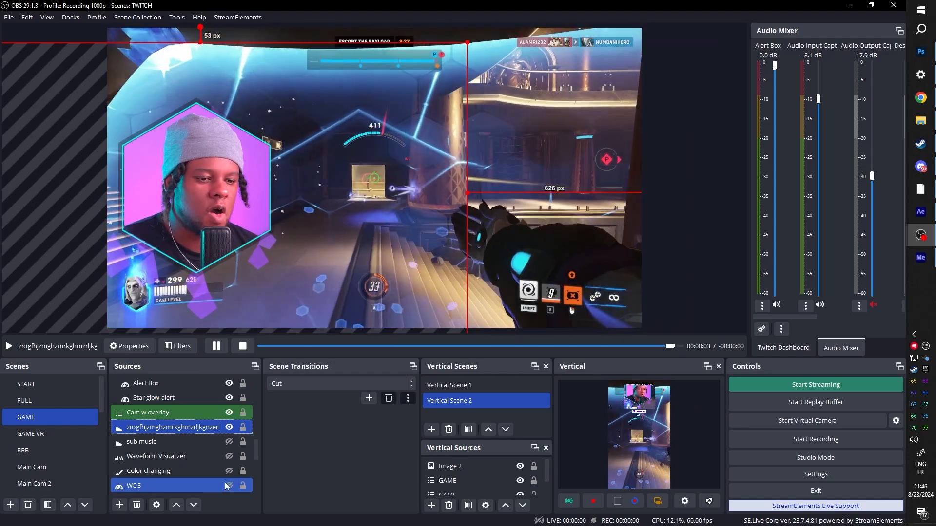
Step: Hide the FAKE Game source so the diamond animation plays on a black background, and deselect the media source
{"action": "scroll", "coordinate": [195, 434], "scroll_direction": "down", "scroll_amount": 5}
{"action": "left_click", "coordinate": [231, 429]}
{"action": "left_click", "coordinate": [230, 428]}
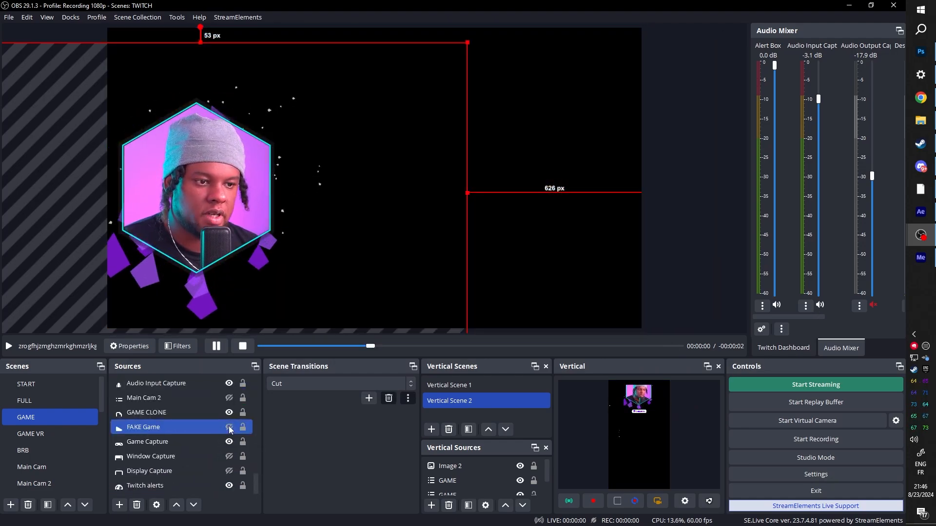
{"action": "left_click", "coordinate": [711, 215]}
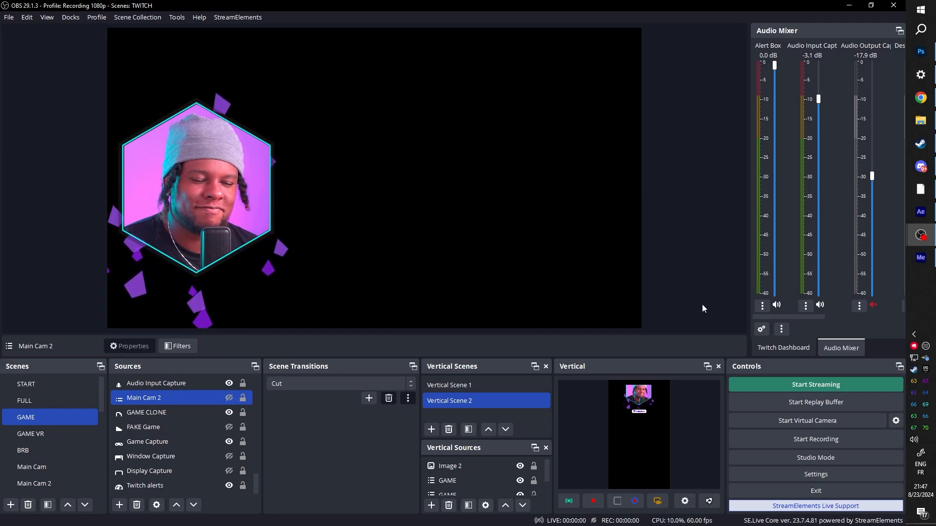
Step: Enlarge the diamond animation's media source and position it behind the webcam, about 441 px from the canvas's right edge
{"action": "left_click", "coordinate": [171, 468], "text": "ctrl"}
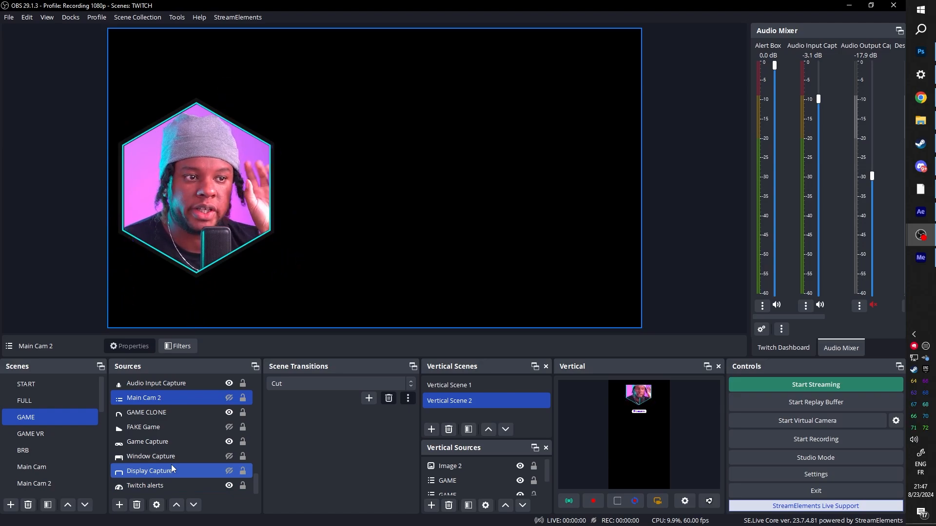
{"action": "left_click", "coordinate": [171, 469], "text": "ctrl"}
{"action": "left_click", "coordinate": [158, 410], "text": "ctrl"}
{"action": "scroll", "coordinate": [159, 417], "scroll_direction": "up", "scroll_amount": 4}
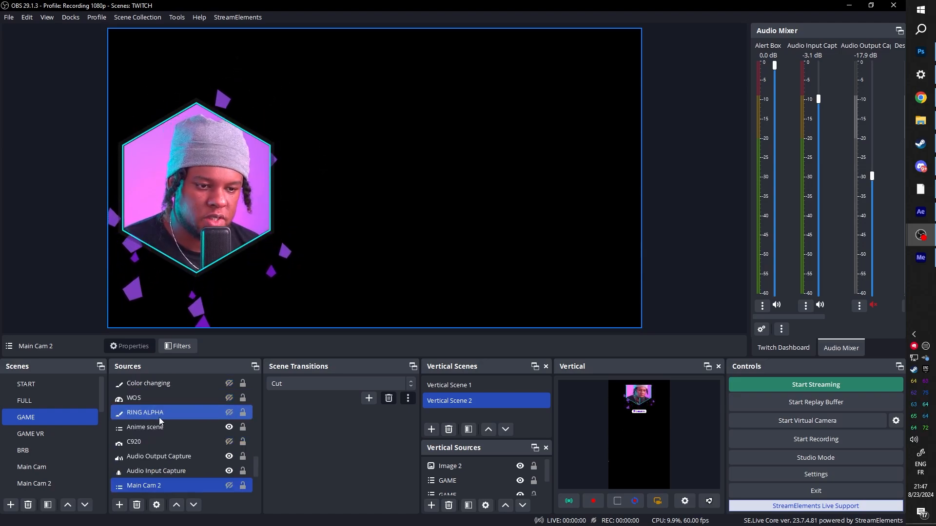
{"action": "left_click", "coordinate": [148, 433]}
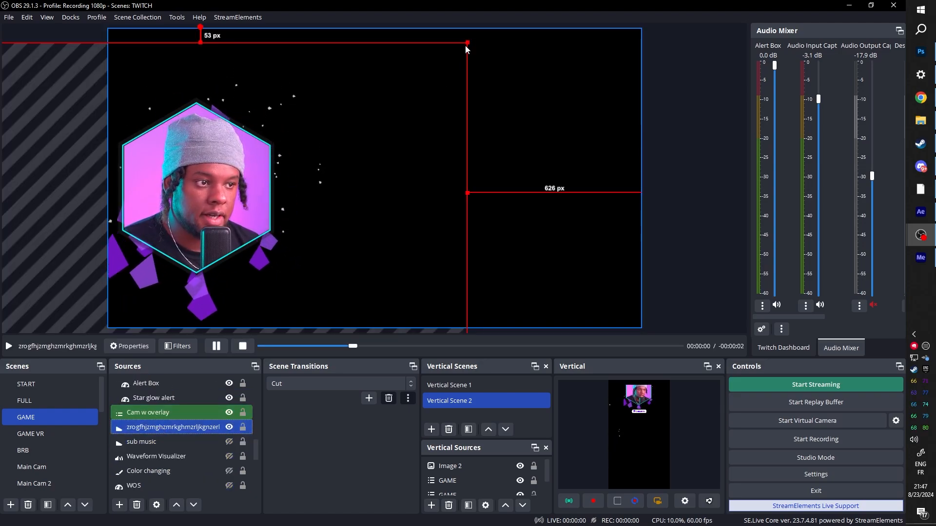
{"action": "left_click_drag", "start_coordinate": [467, 41], "coordinate": [575, 5]}
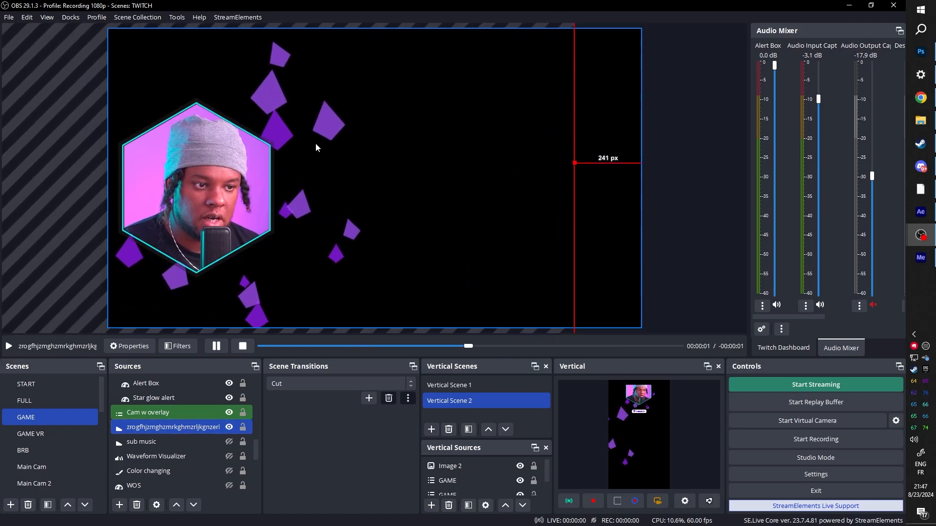
{"action": "left_click_drag", "start_coordinate": [264, 187], "coordinate": [208, 213]}
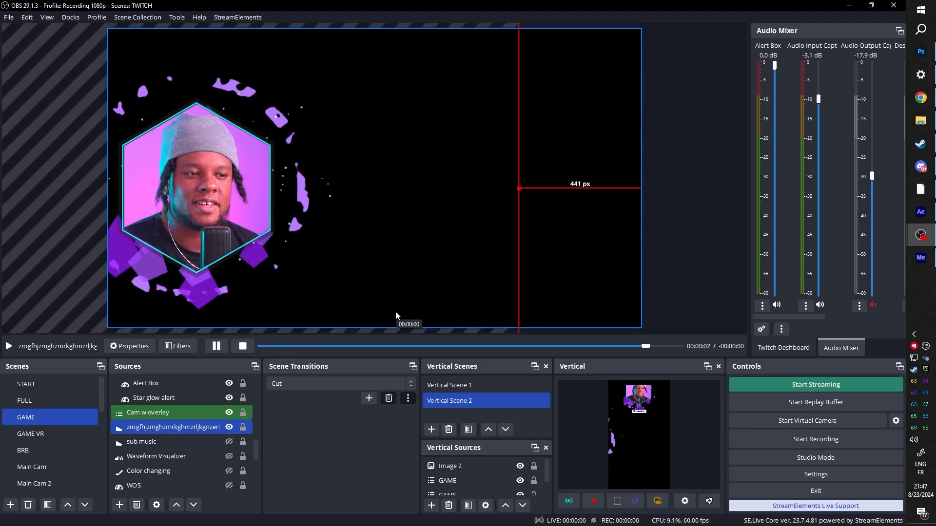
{"action": "left_click_drag", "start_coordinate": [518, 189], "coordinate": [292, 169]}
{"action": "left_click_drag", "start_coordinate": [122, 103], "coordinate": [237, 174]}
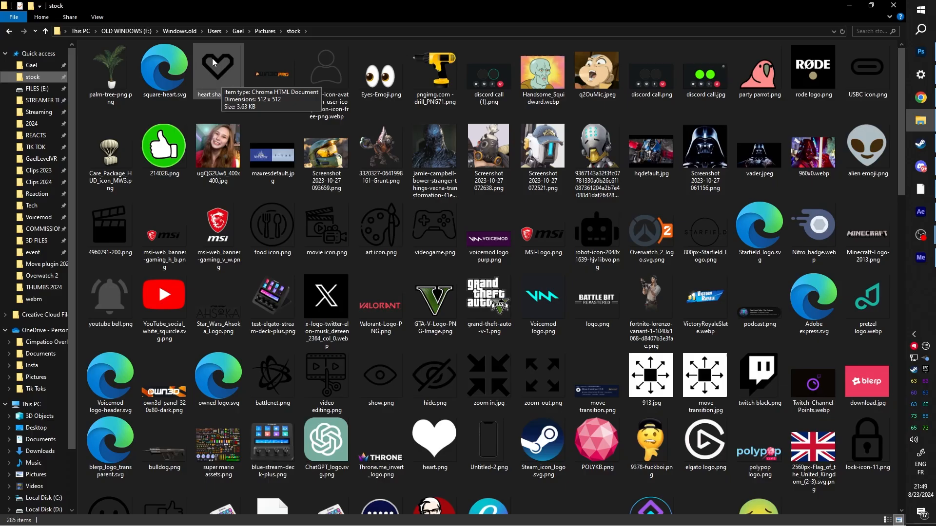
Step: Add heart shart.webp as an inverted reference layer in Shape Layer 1 Comp 1 and scale it to 107%
{"action": "left_click_drag", "start_coordinate": [213, 62], "coordinate": [717, 199]}
{"action": "left_click_drag", "start_coordinate": [135, 424], "coordinate": [133, 424]}
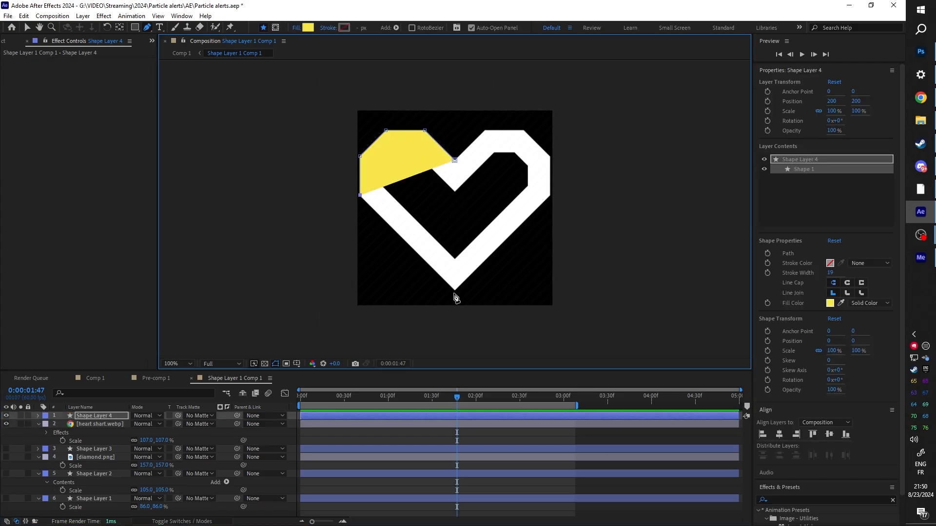
Step: Copy the Mirror effect from Shape Layer 3 onto the half heart in Shape Layer 4 and hide the heart shart.webp reference layer
{"action": "left_click", "coordinate": [88, 449]}
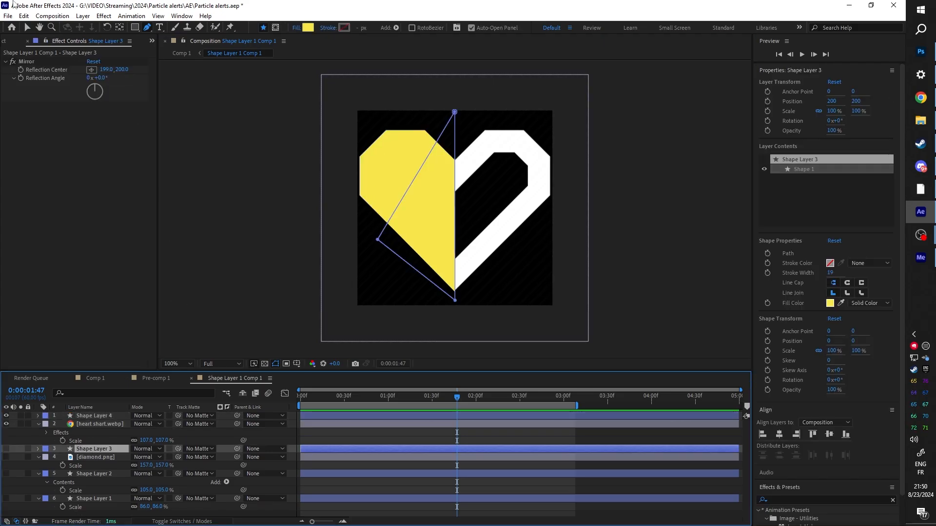
{"action": "left_click", "coordinate": [28, 63]}
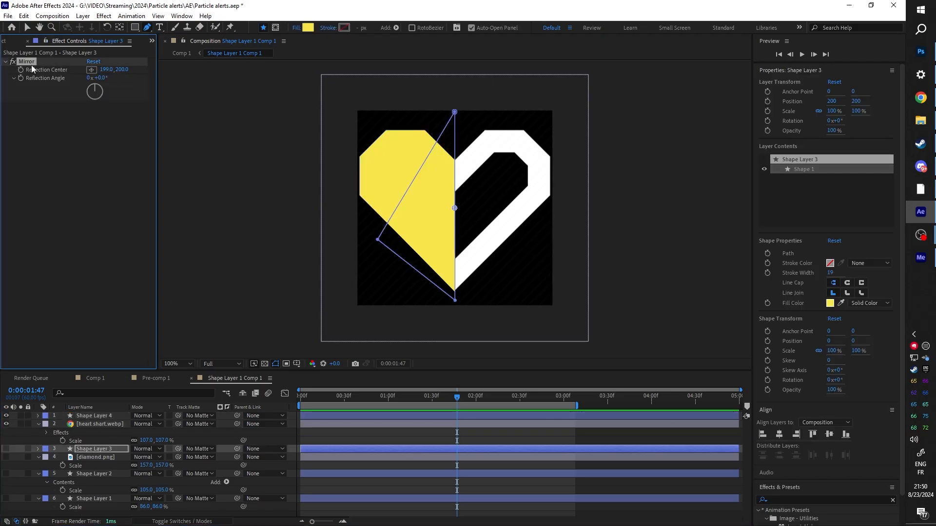
{"action": "left_click", "coordinate": [93, 416]}
{"action": "left_click", "coordinate": [6, 424]}
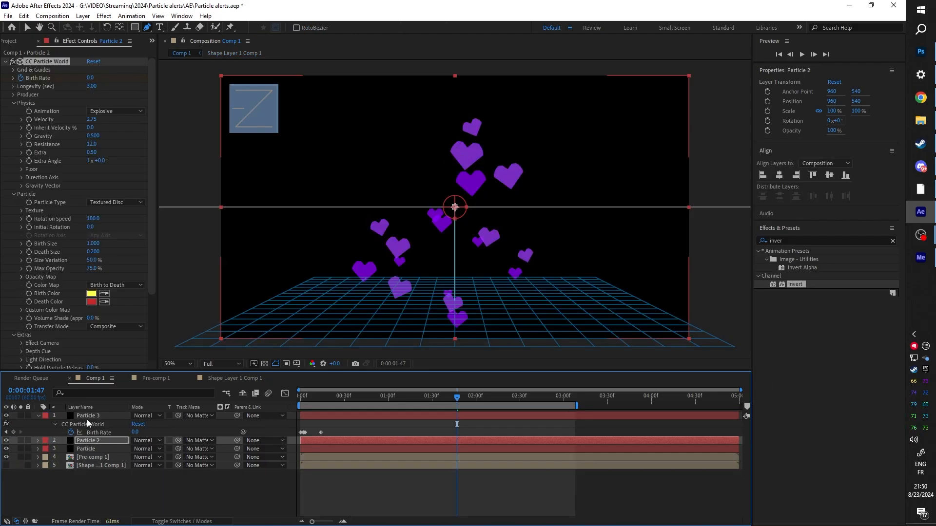
Step: In Comp 1, set the Random Seed to 50 on Particle and 70 on Particle 2, and preview the heart animation from near the start
{"action": "left_click", "coordinate": [87, 448]}
{"action": "left_click_drag", "start_coordinate": [151, 236], "coordinate": [147, 358]}
{"action": "left_click_drag", "start_coordinate": [89, 357], "coordinate": [90, 357]}
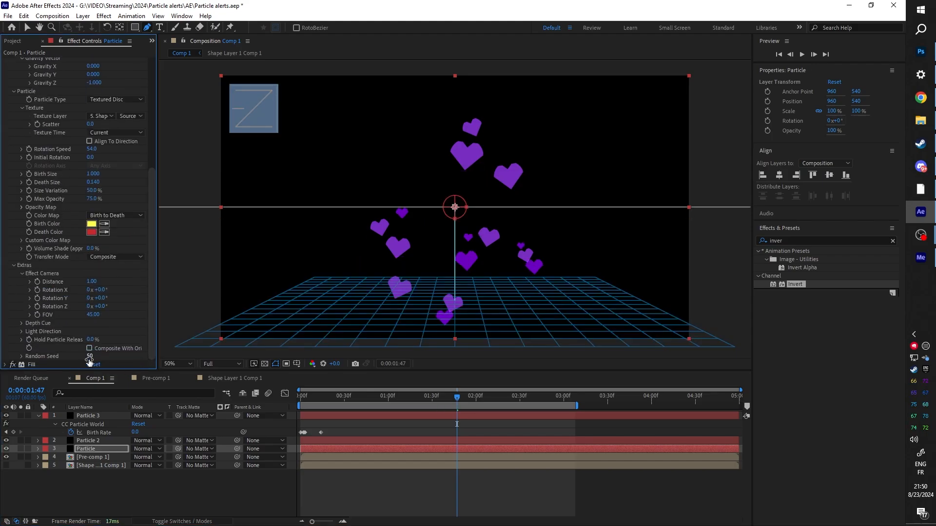
{"action": "left_click", "coordinate": [85, 441]}
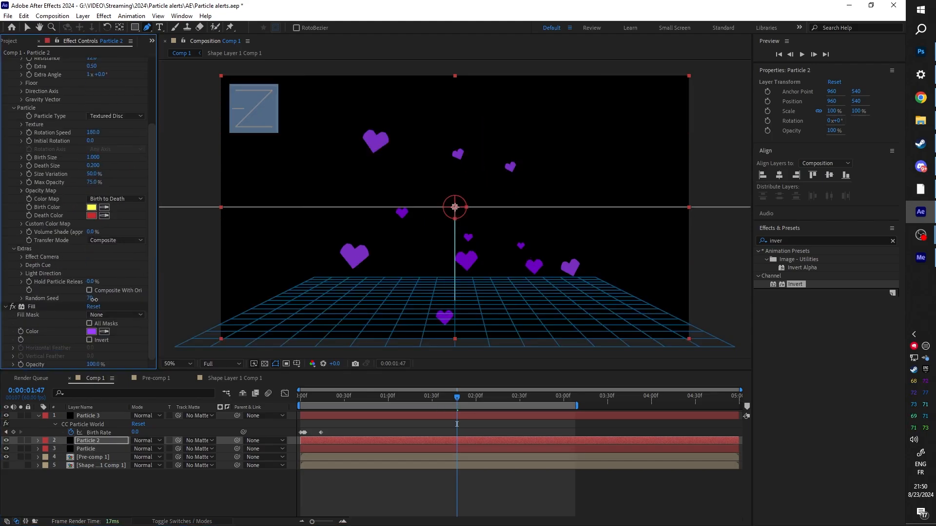
{"action": "left_click", "coordinate": [311, 401]}
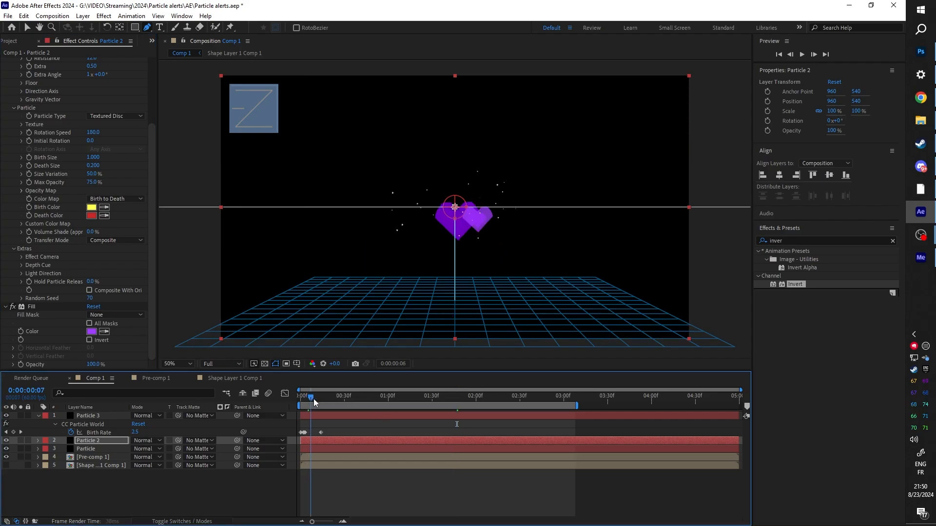
{"action": "key", "text": "space"}
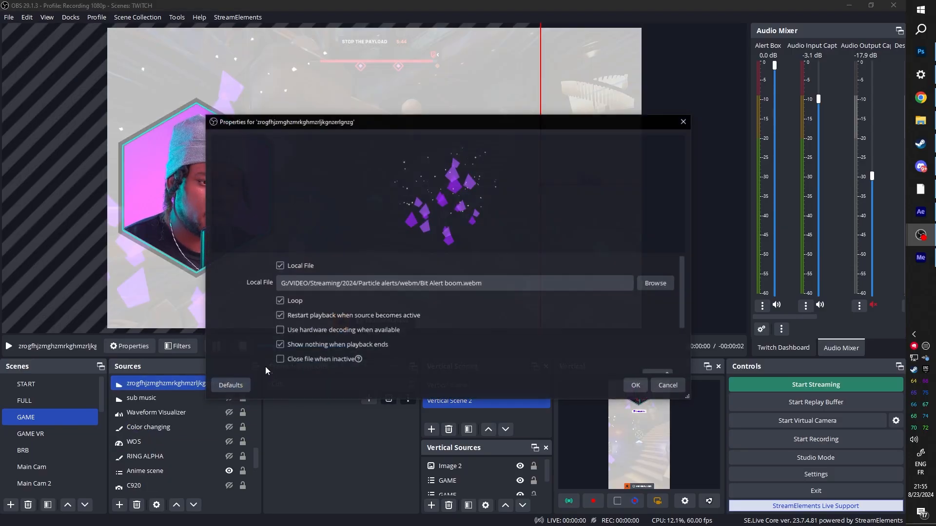
Step: Switch to OBS and replace the media source's local file with "Follow Alert boom.webm" from the Particle alerts webm folder
{"action": "left_click", "coordinate": [662, 286]}
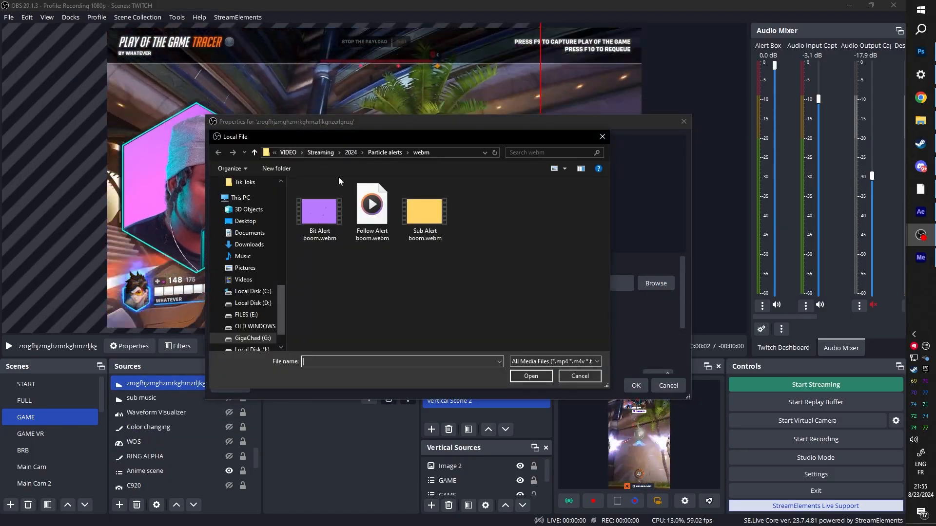
{"action": "double_click", "coordinate": [366, 213]}
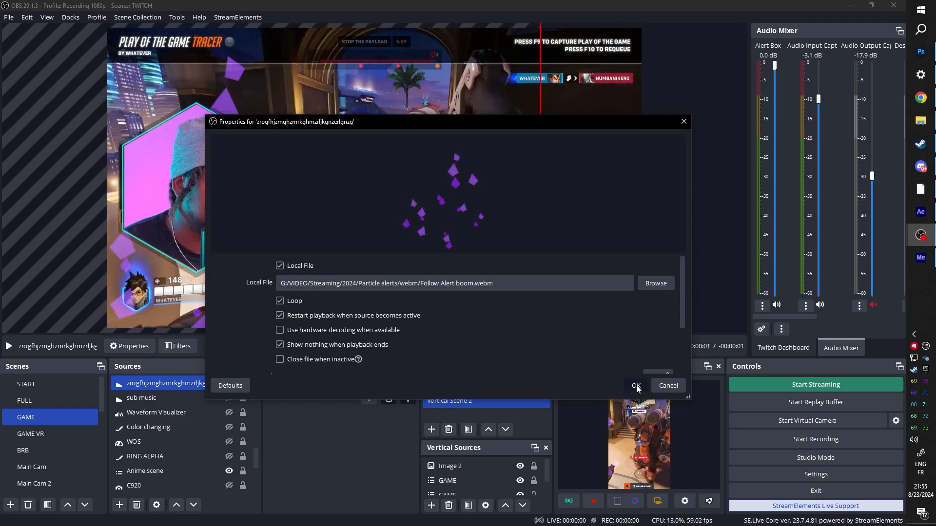
{"action": "left_click", "coordinate": [636, 386]}
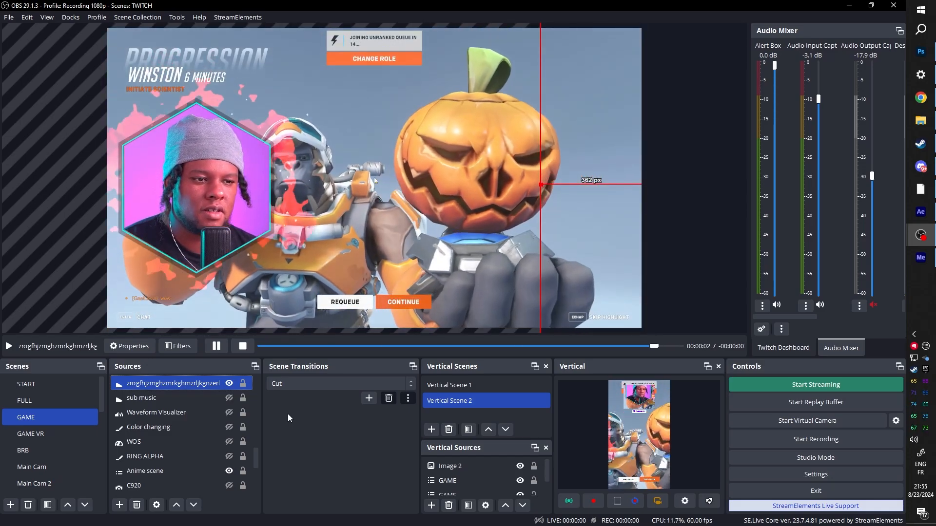
Step: Hide the FAKE Game source so the heart animation plays on a black background behind the webcam, and deselect the sources
{"action": "left_click", "coordinate": [212, 445]}
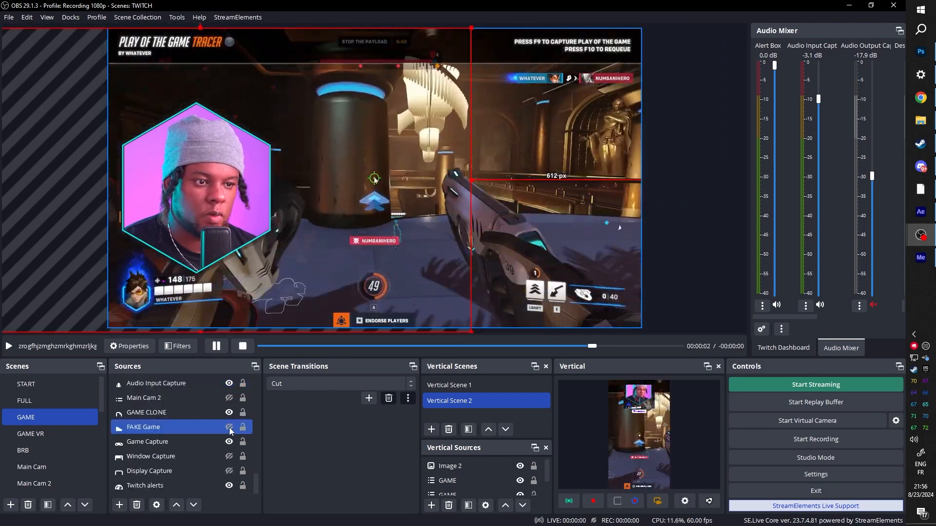
{"action": "left_click", "coordinate": [230, 429]}
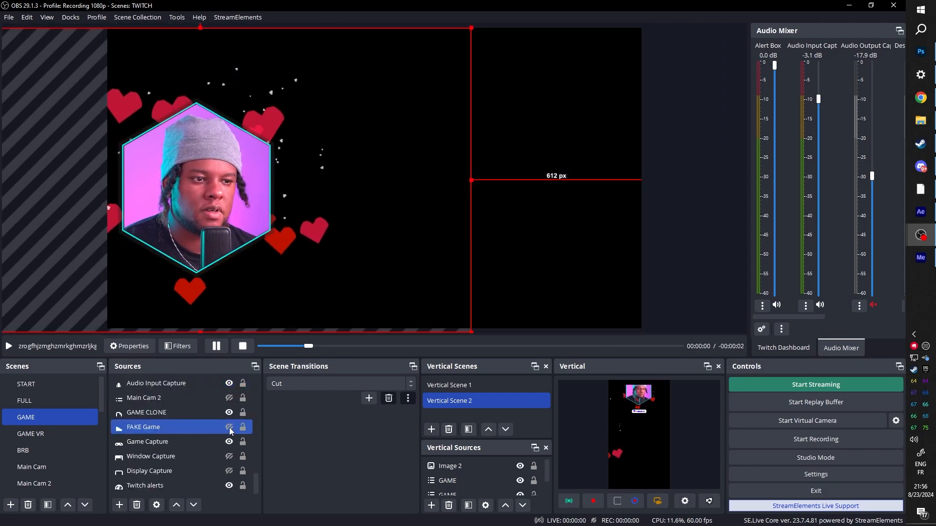
{"action": "left_click", "coordinate": [704, 197]}
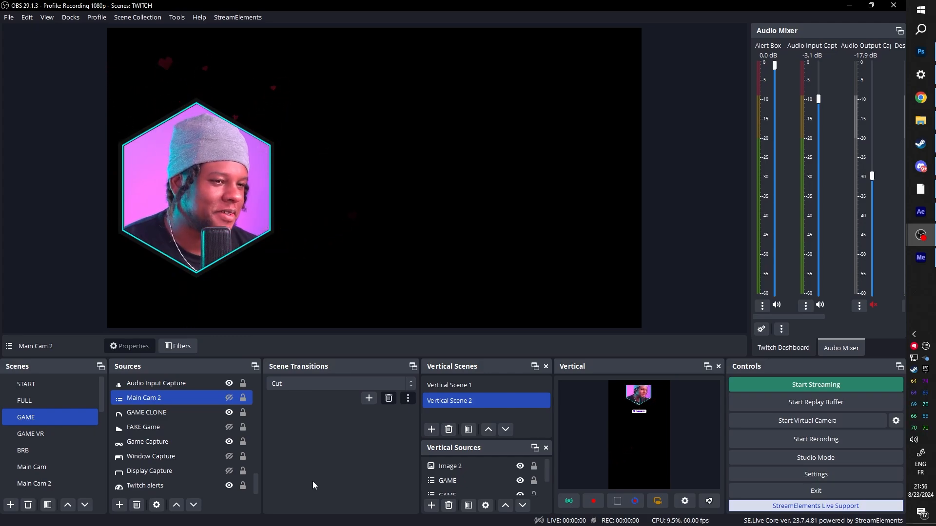
{"action": "scroll", "coordinate": [195, 438], "scroll_direction": "up", "scroll_amount": 4}
{"action": "left_click", "coordinate": [219, 428]}
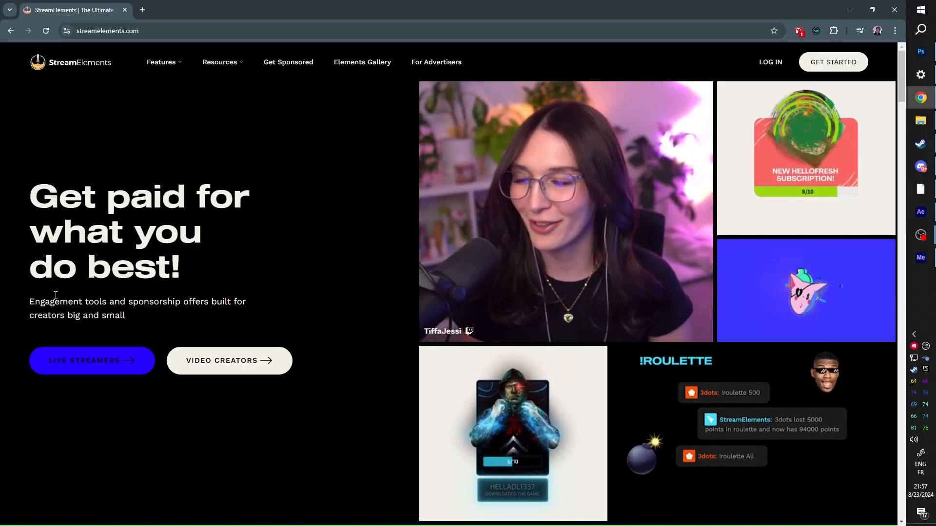
Step: Switch to StreamElements in the browser, log in and create a new overlay
{"action": "left_click", "coordinate": [770, 62]}
{"action": "left_click", "coordinate": [456, 253]}
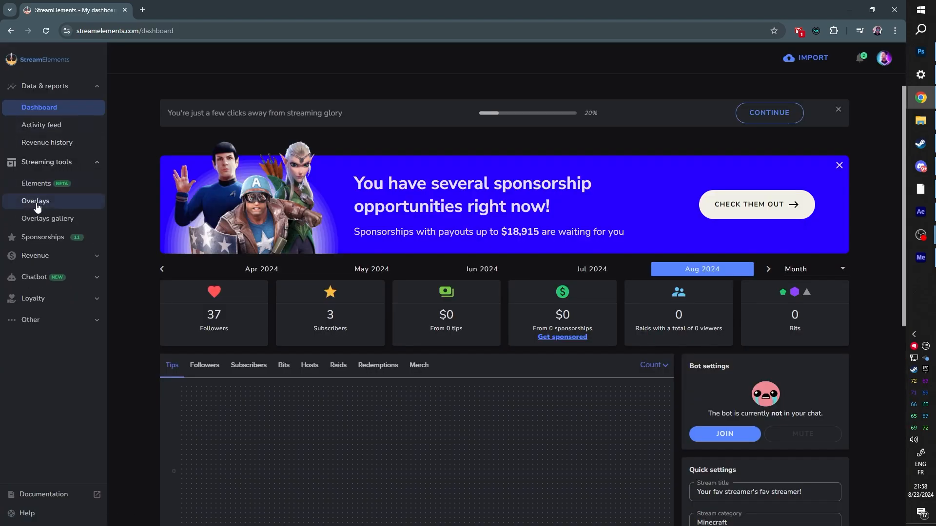
{"action": "left_click", "coordinate": [37, 208]}
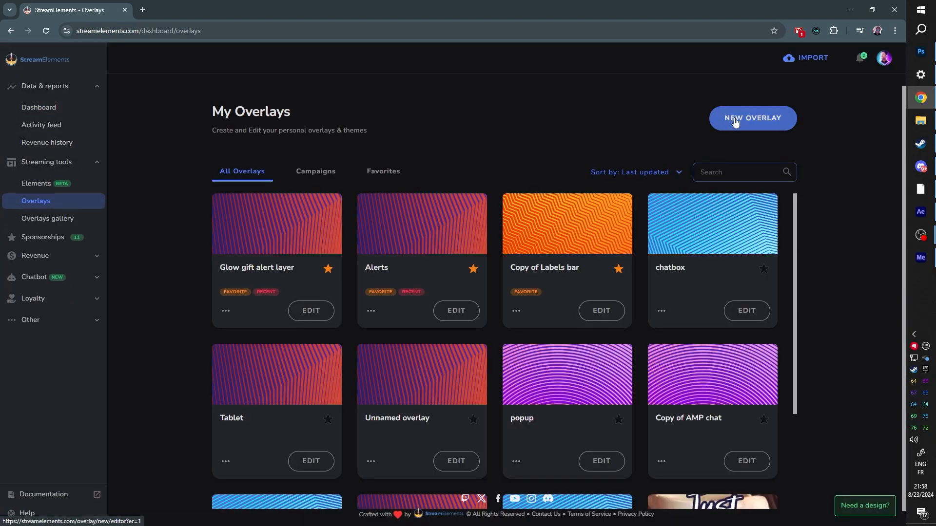
{"action": "left_click", "coordinate": [737, 121]}
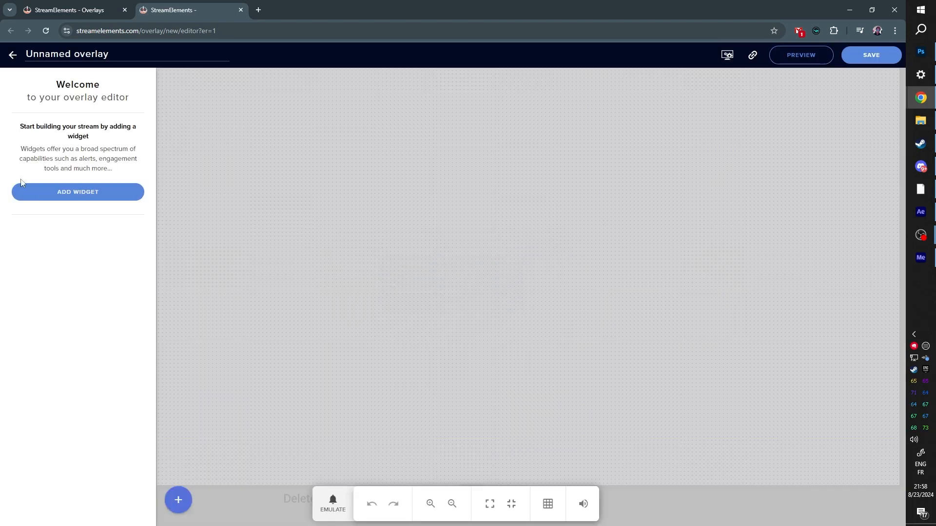
Step: Add an alert box widget to the overlay with only the follower, subscriber and cheer alerts enabled
{"action": "left_click", "coordinate": [77, 191]}
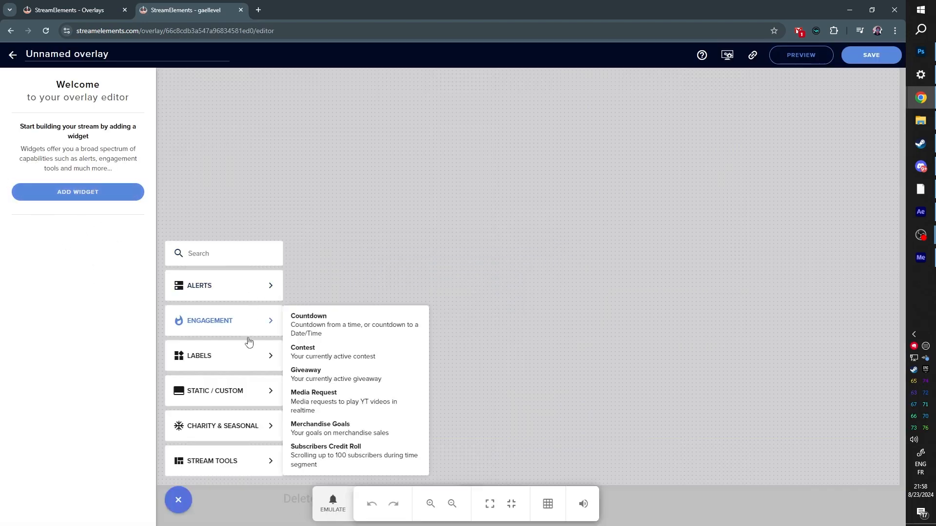
{"action": "mouse_move", "coordinate": [263, 287]}
{"action": "left_click", "coordinate": [310, 286]}
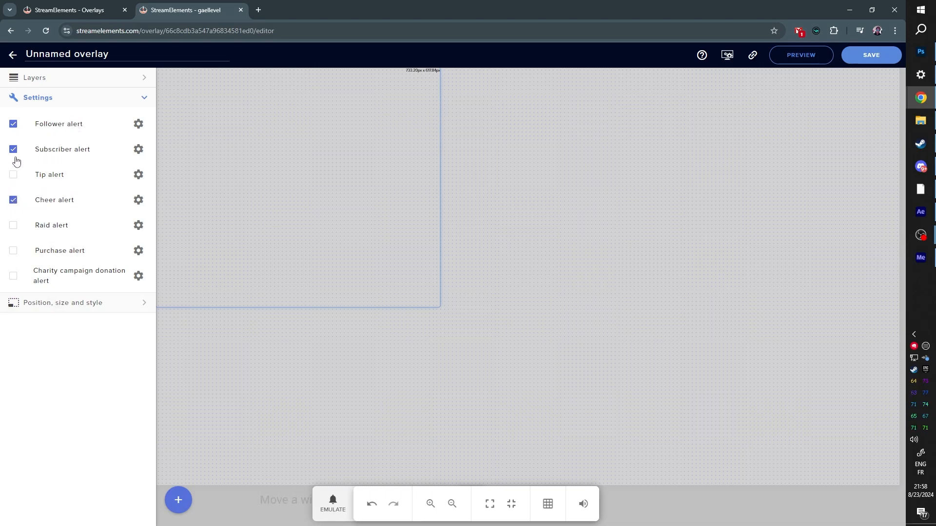
Step: For the follower alert, remove the default sound, choose the text-over-image layout and clear the alert message
{"action": "left_click", "coordinate": [139, 127]}
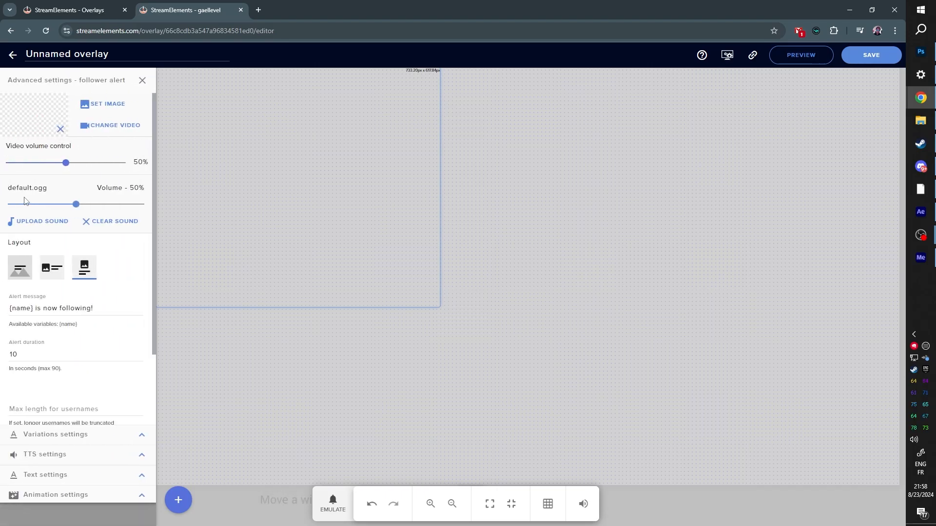
{"action": "left_click", "coordinate": [92, 224]}
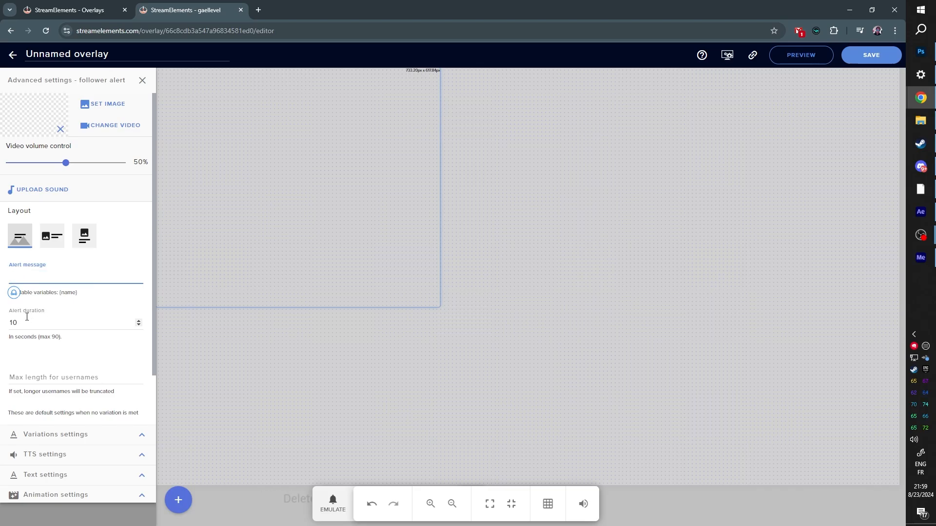
Step: Upload Bit Alert boom.webm, Follow Alert boom.webm and Sub Alert boom.webm to the video library from the follower alert's video selection
{"action": "left_click", "coordinate": [104, 135]}
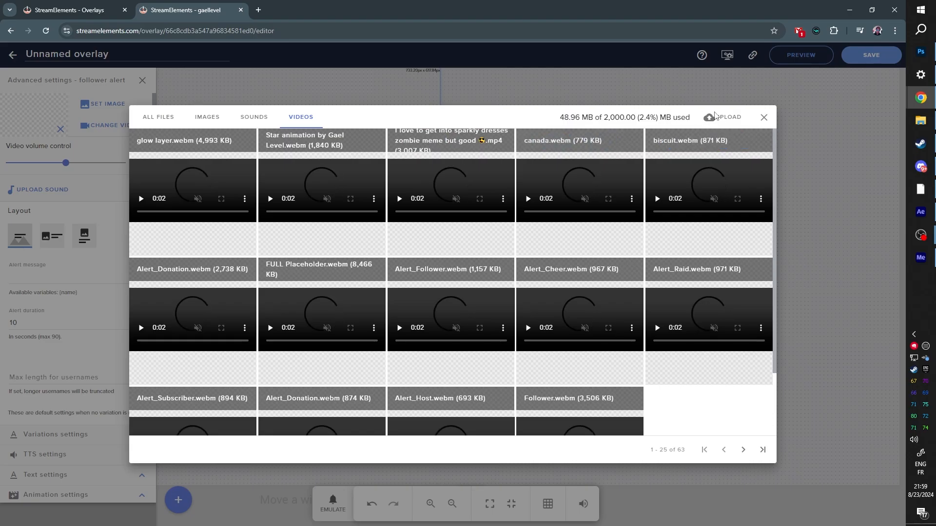
{"action": "left_click", "coordinate": [719, 116]}
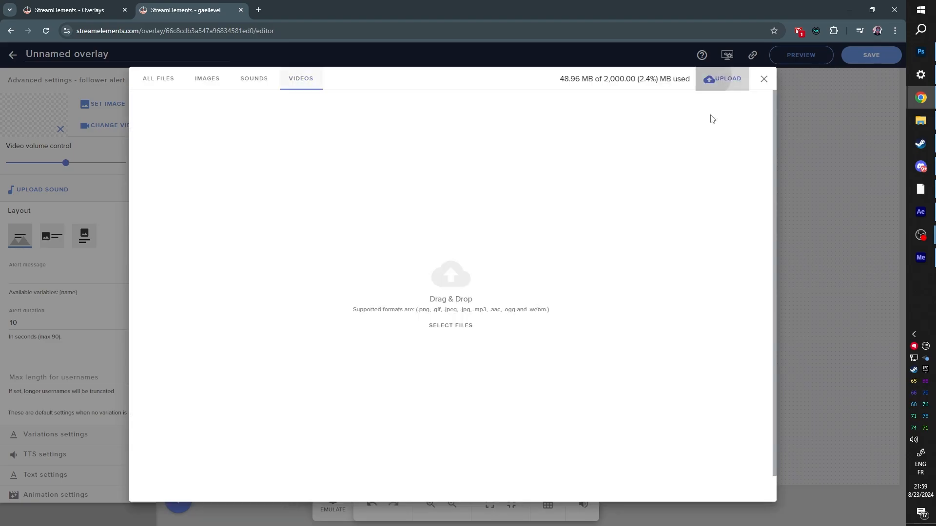
{"action": "left_click", "coordinate": [252, 176]}
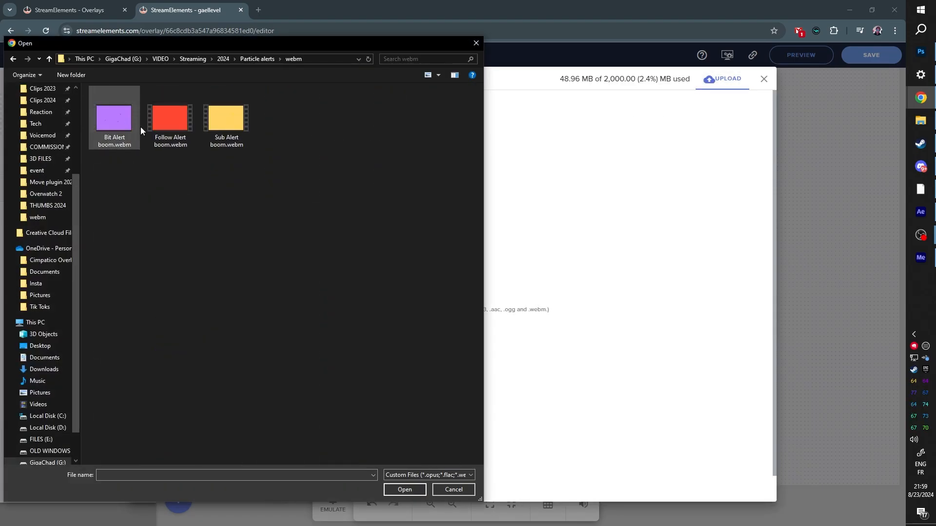
{"action": "left_click_drag", "start_coordinate": [238, 166], "coordinate": [111, 115]}
{"action": "left_click", "coordinate": [403, 492]}
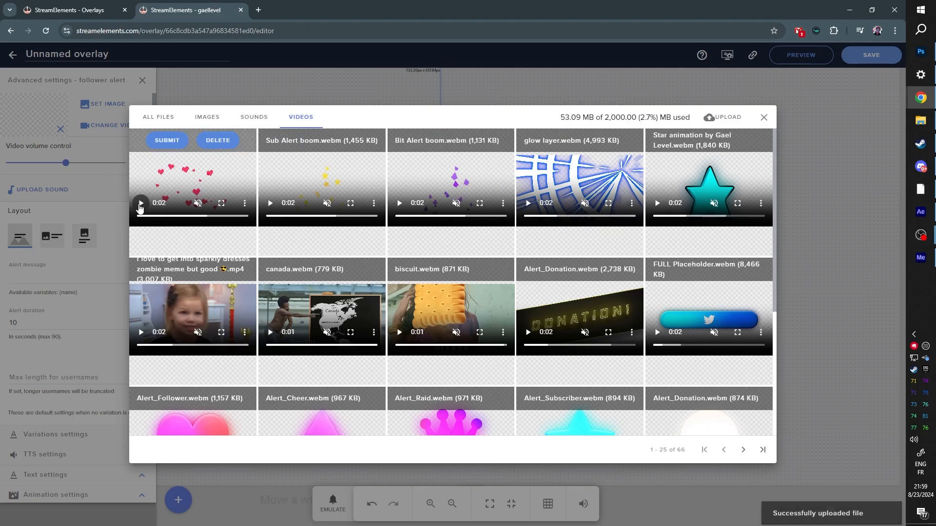
Step: Assign Follow Alert boom.webm as the follower alert's video, emulate a follower event to test it and close the alert's settings
{"action": "left_click", "coordinate": [156, 184]}
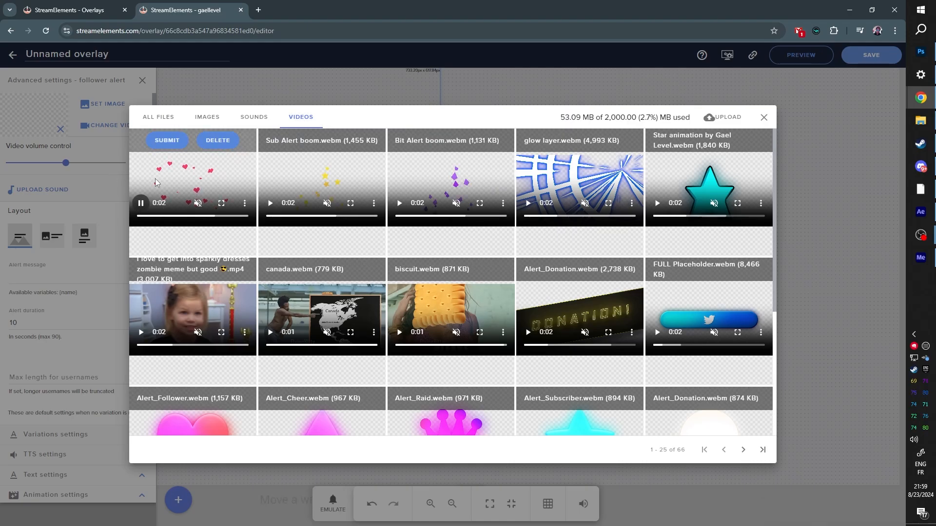
{"action": "left_click", "coordinate": [166, 141]}
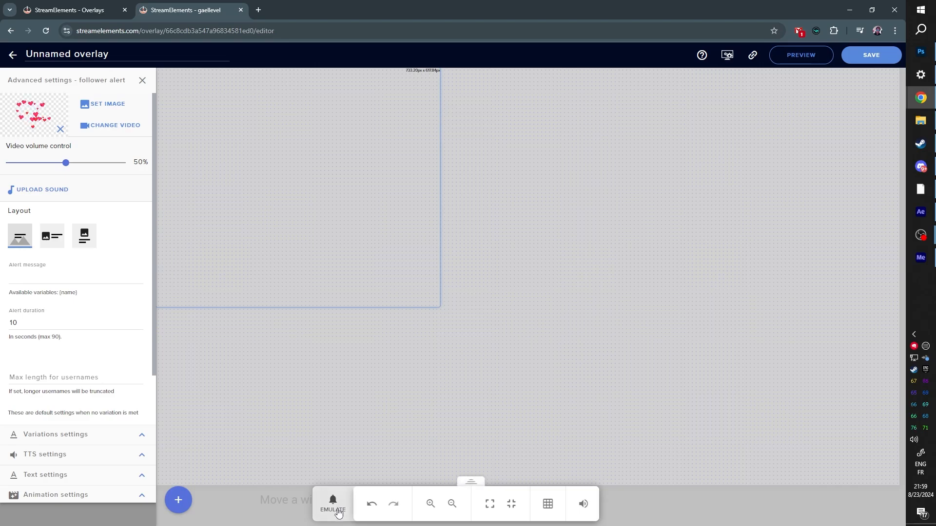
{"action": "left_click", "coordinate": [336, 505]}
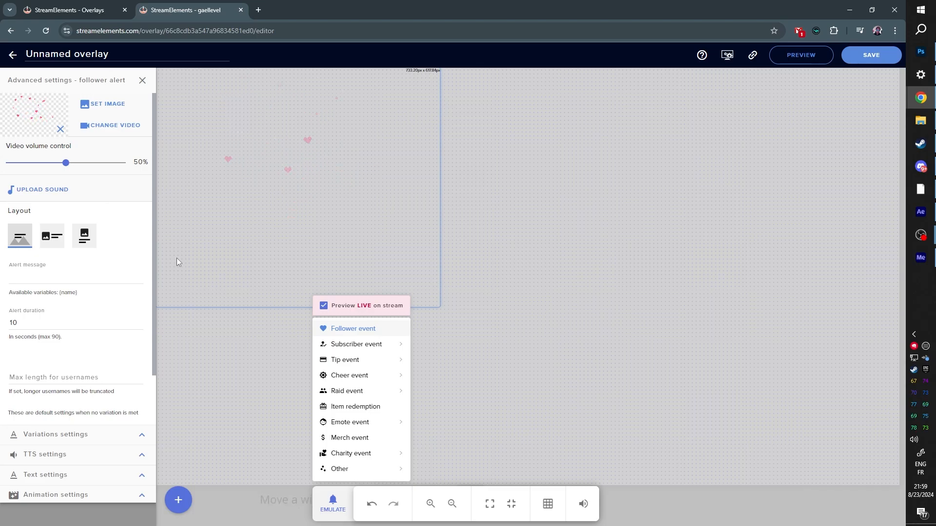
{"action": "left_click", "coordinate": [143, 79]}
{"action": "left_click", "coordinate": [141, 83]}
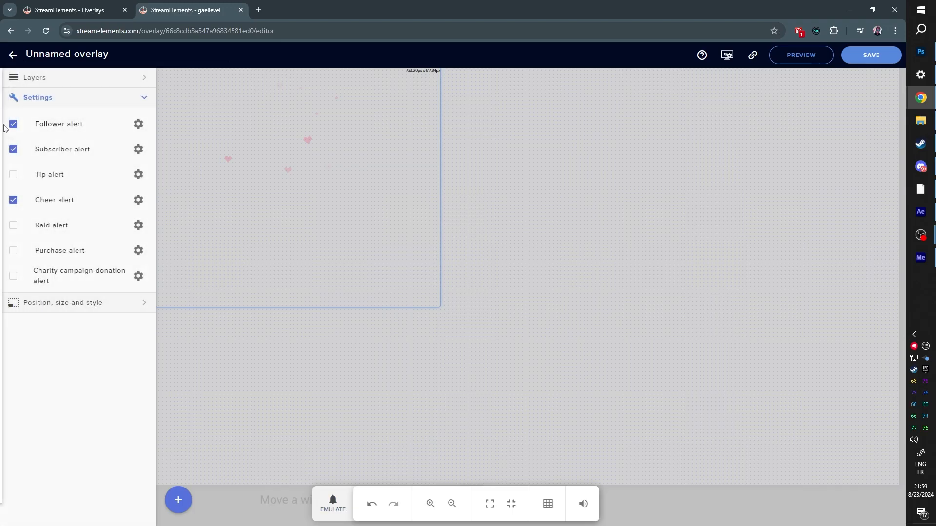
Step: For the subscriber alert, remove the sound, assign Sub Alert boom.webm as the video, use the text-over-image layout and clear the alert message
{"action": "left_click", "coordinate": [139, 150]}
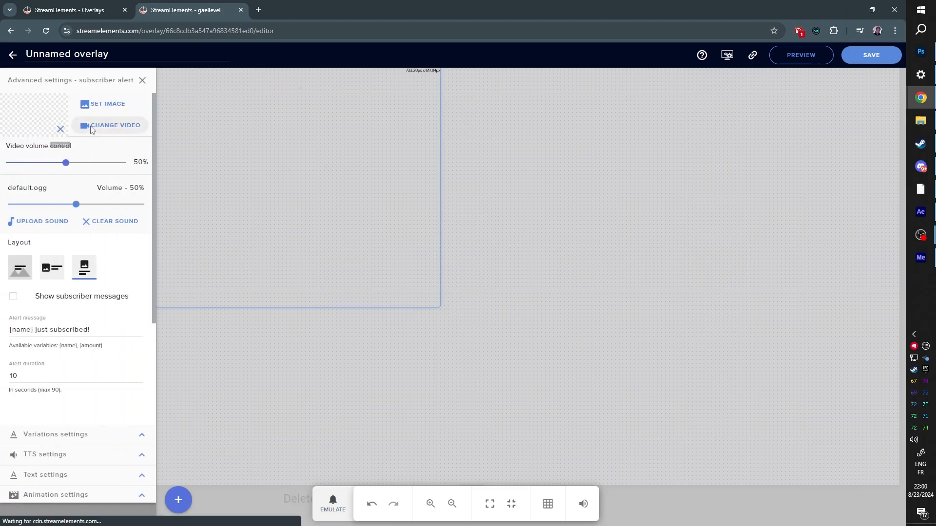
{"action": "left_click", "coordinate": [97, 222]}
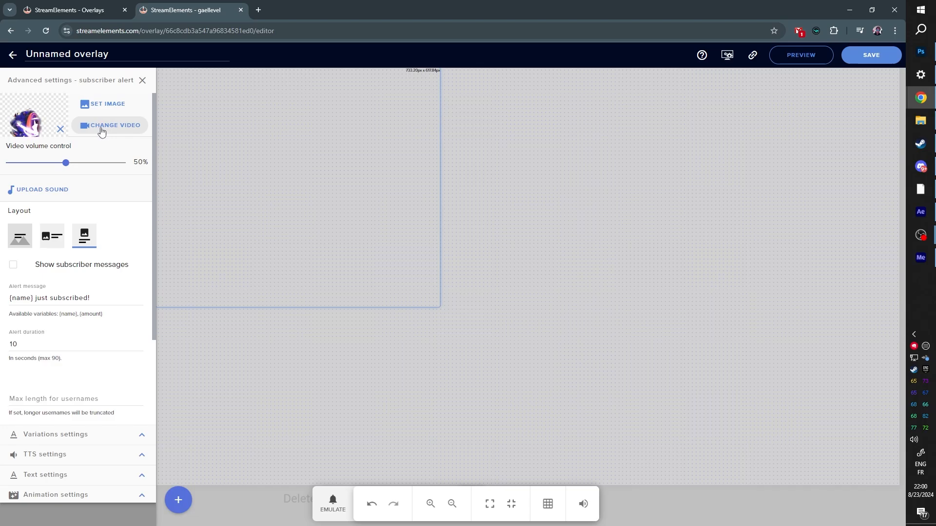
{"action": "left_click", "coordinate": [109, 125]}
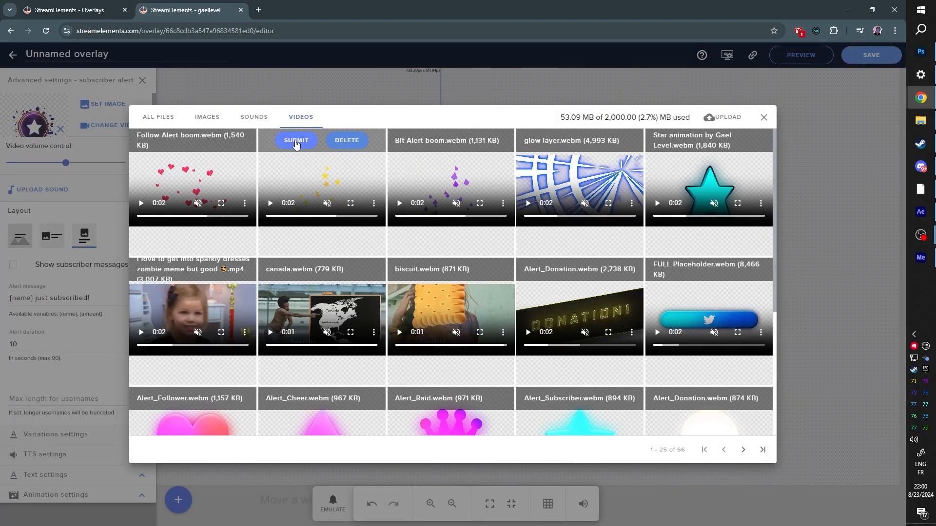
{"action": "left_click", "coordinate": [296, 141]}
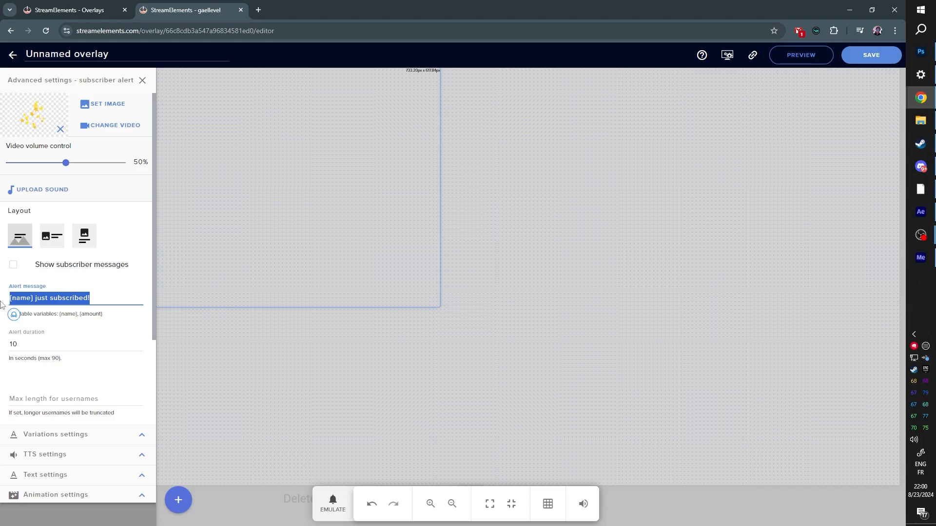
{"action": "left_click", "coordinate": [142, 80]}
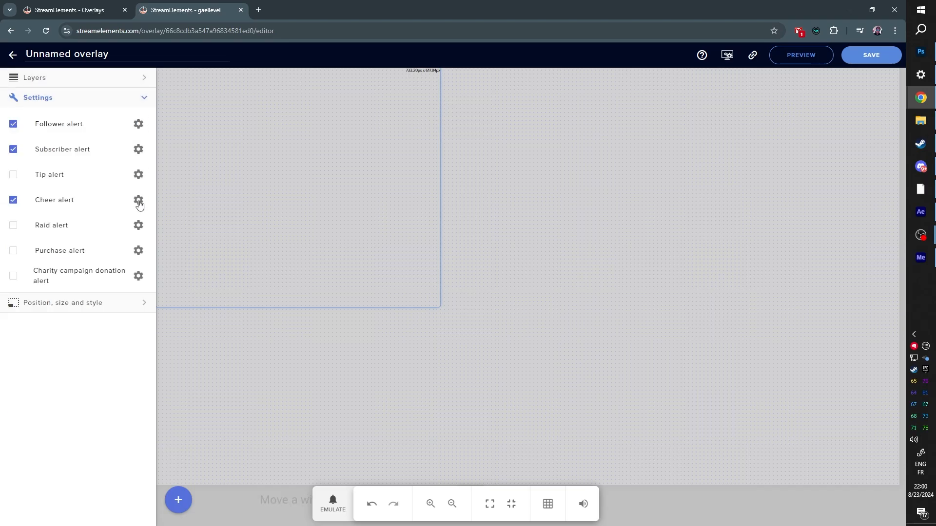
Step: For the cheer alert, clear the alert message, assign Bit Alert boom.webm as the video and close the alert's settings
{"action": "left_click", "coordinate": [138, 200]}
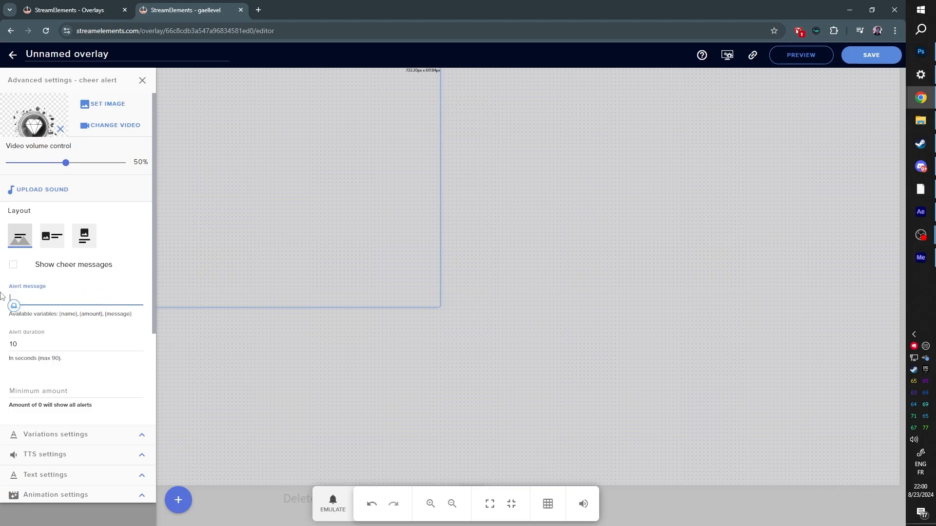
{"action": "left_click", "coordinate": [102, 125]}
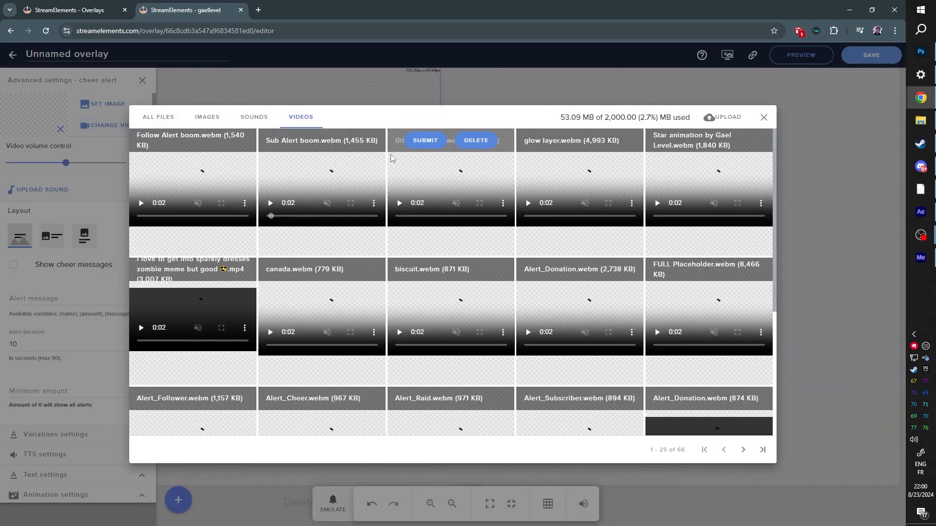
{"action": "left_click", "coordinate": [417, 142]}
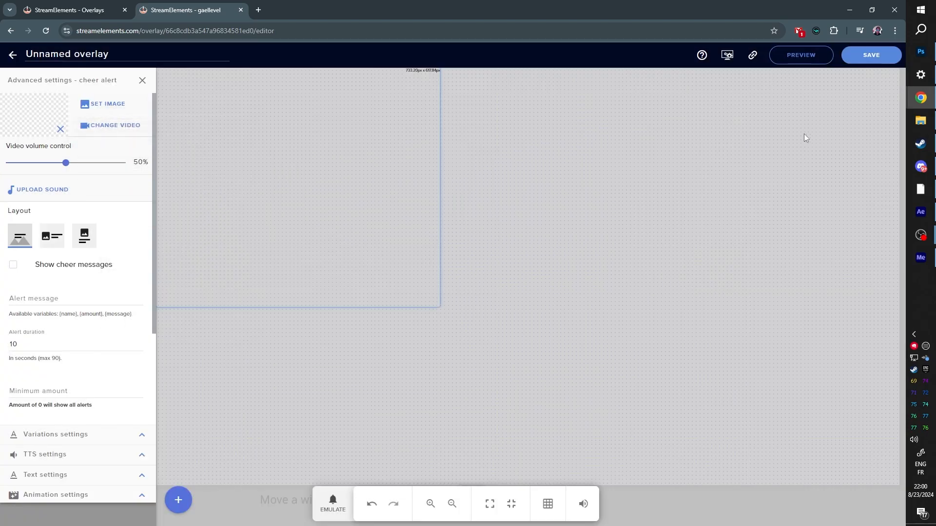
{"action": "left_click", "coordinate": [142, 81]}
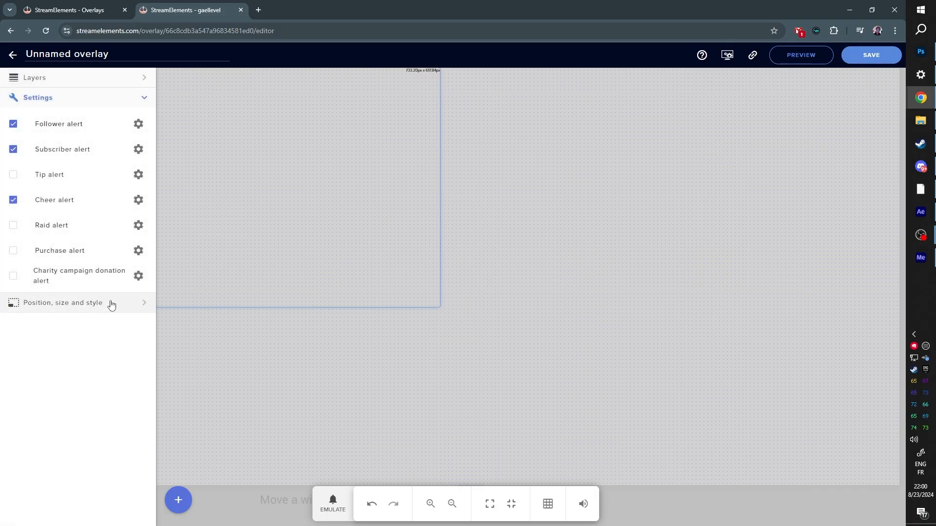
Step: Resize the alert widget to 1920 × 1080 px and save the overlay under the name Particle alerts
{"action": "left_click", "coordinate": [111, 304]}
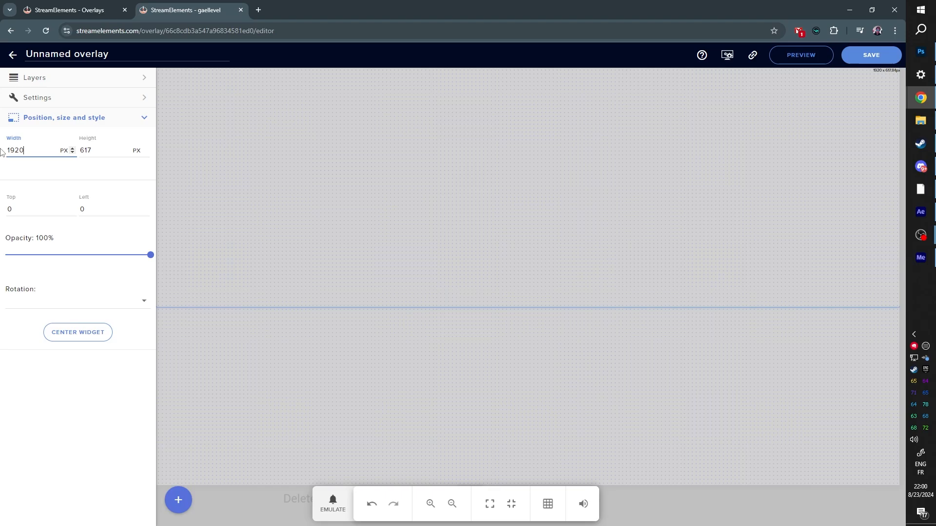
{"action": "type", "text": "1080"}
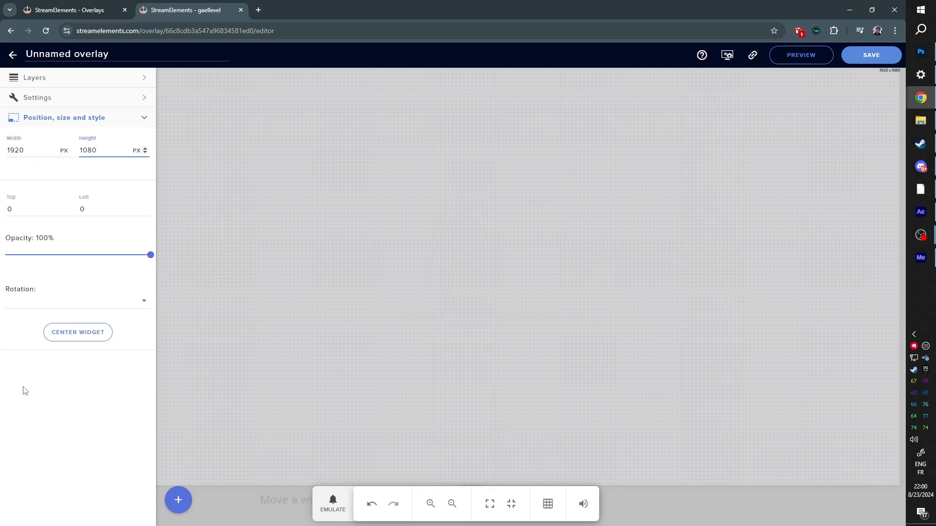
{"action": "left_click", "coordinate": [871, 56]}
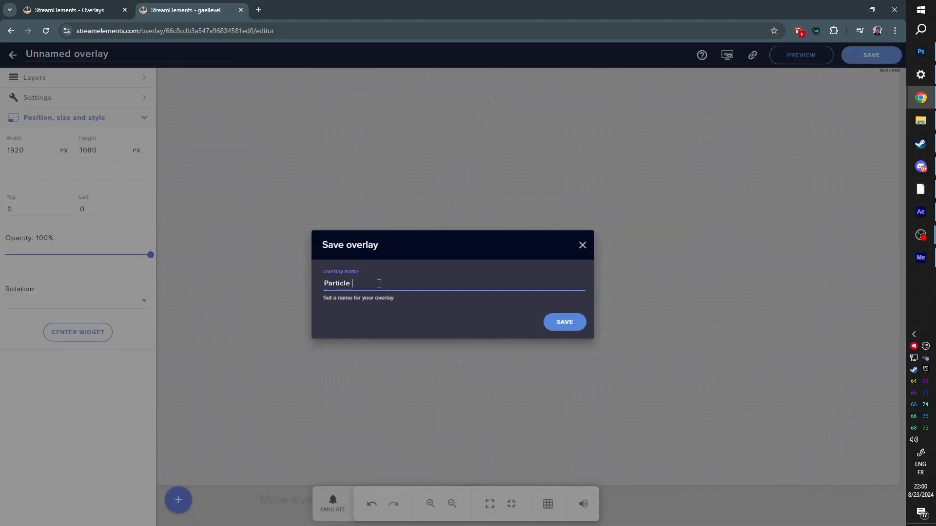
{"action": "type", "text": "Particle alerts"}
{"action": "key", "text": "Return"}
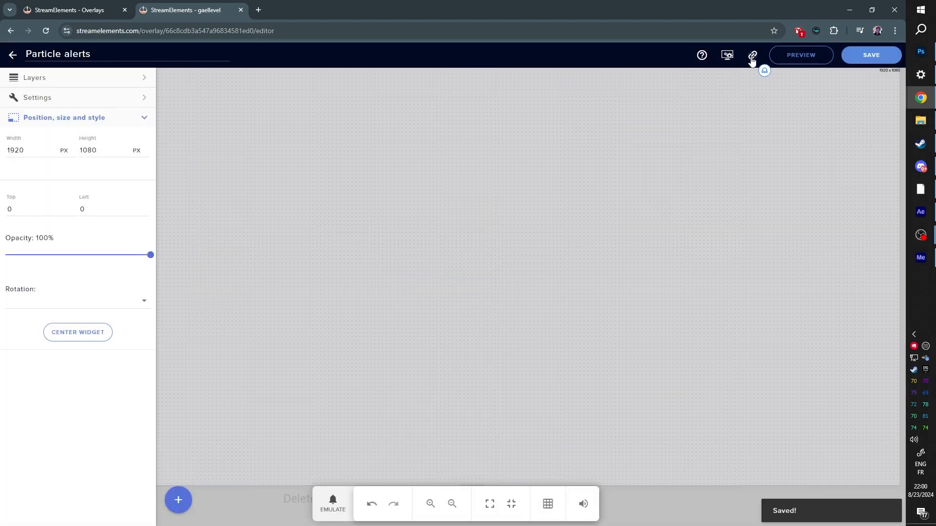
Step: Copy the overlay's URL, switch to OBS and create a browser source named Particle Alerts in the GAME scene
{"action": "left_click", "coordinate": [752, 56]}
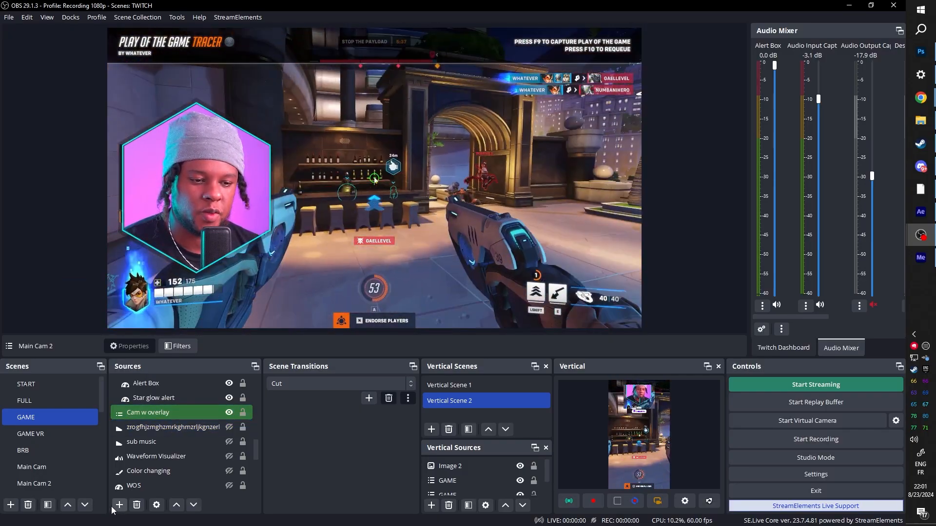
{"action": "left_click", "coordinate": [119, 505]}
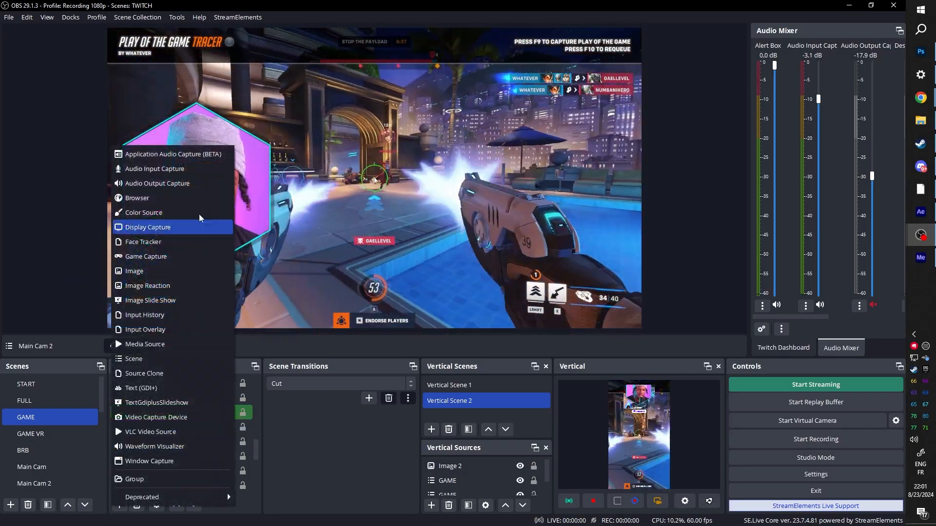
{"action": "left_click", "coordinate": [156, 198]}
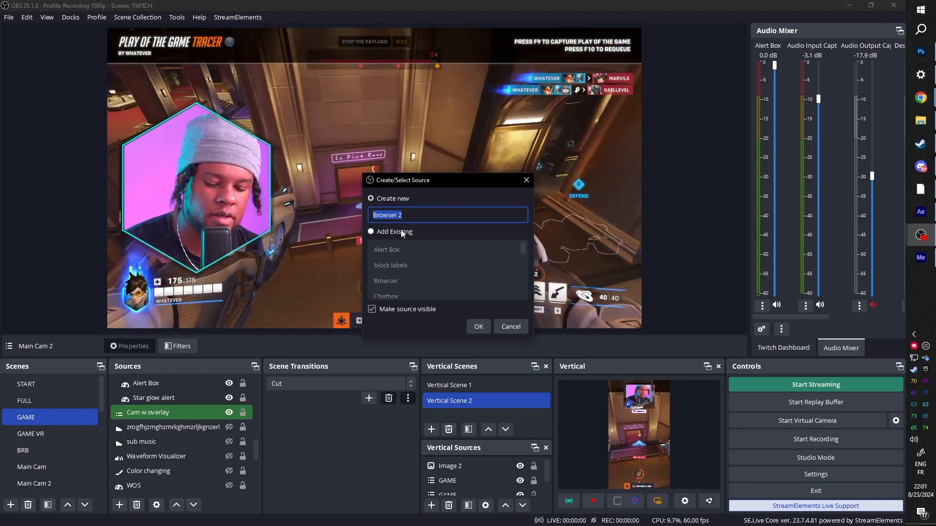
{"action": "type", "text": "Particle"}
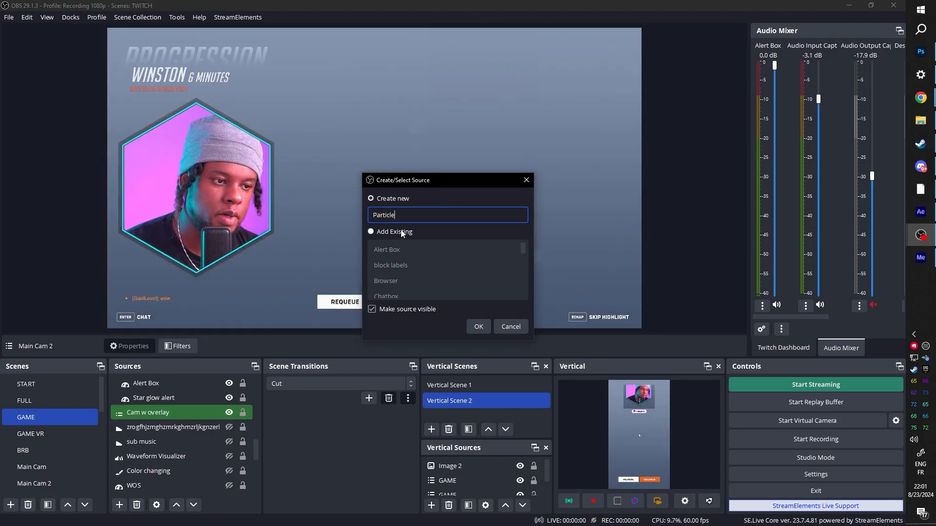
{"action": "type", "text": " Alerts"}
{"action": "key", "text": "Return"}
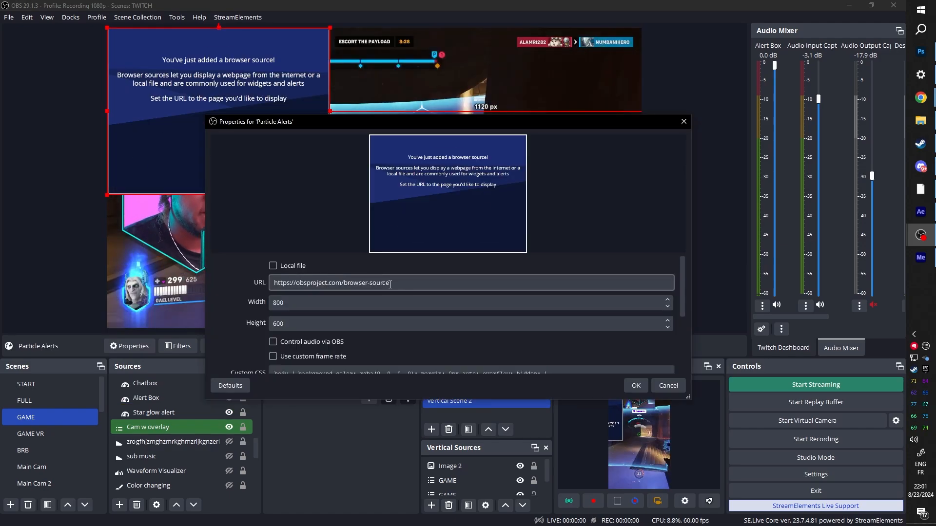
Step: Paste the copied overlay URL into the Particle Alerts source and set its size to 1920 × 1080
{"action": "left_click_drag", "start_coordinate": [390, 285], "coordinate": [234, 286]}
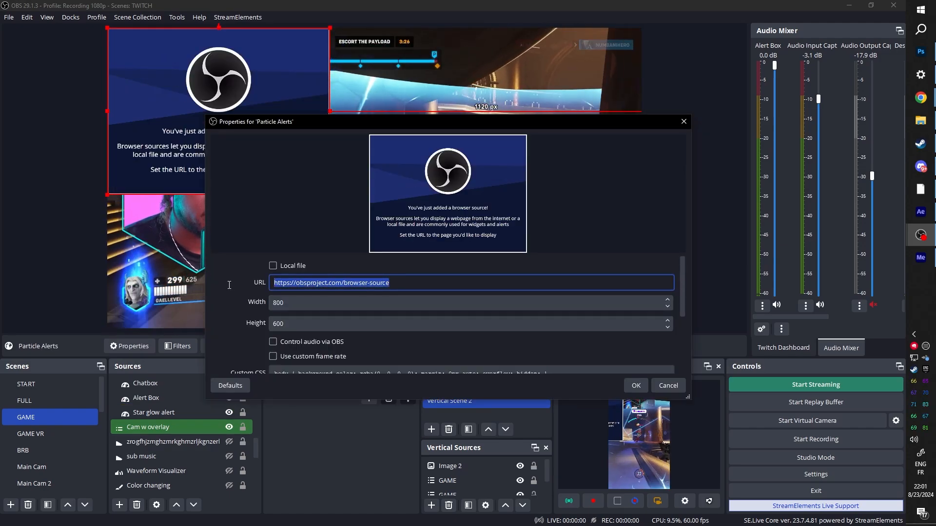
{"action": "key", "text": "ctrl+v"}
{"action": "key", "text": "Tab"}
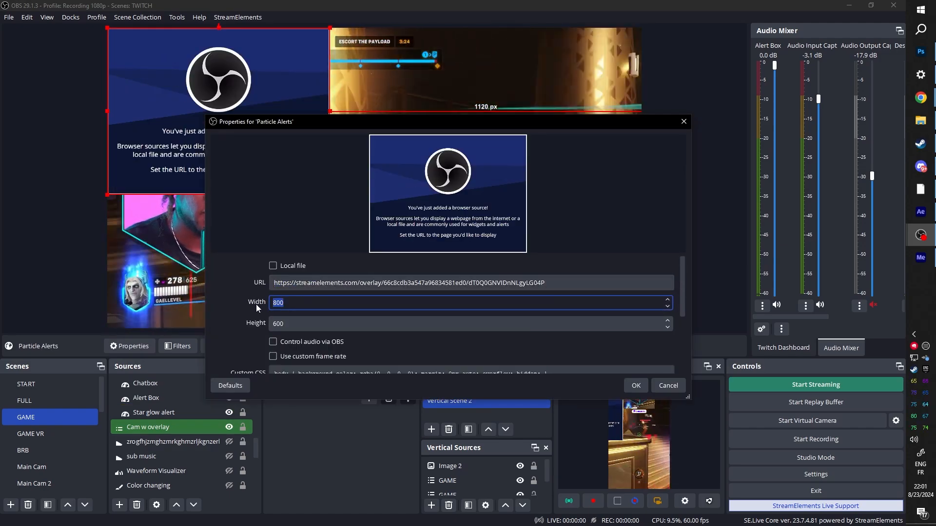
{"action": "type", "text": "1920"}
{"action": "key", "text": "Tab"}
{"action": "type", "text": "1080"}
{"action": "key", "text": "Return"}
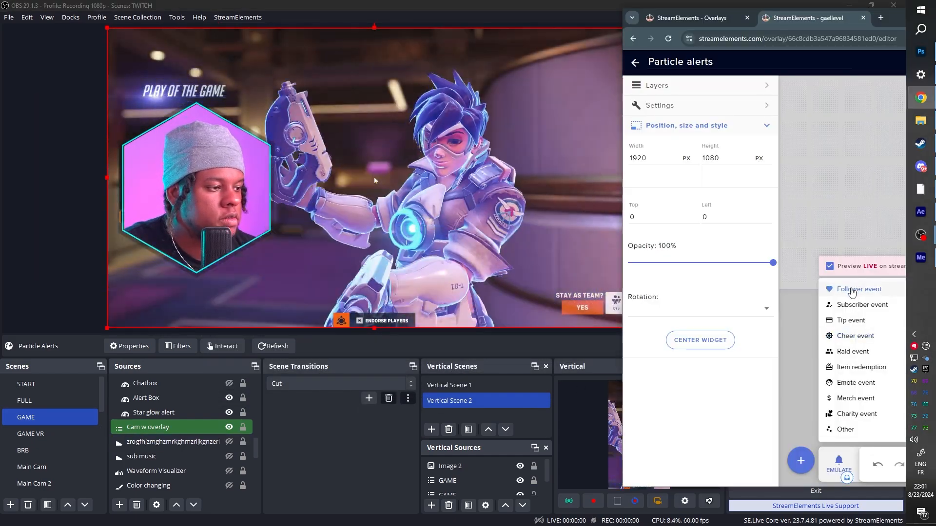
Step: Emulate a follower event from the overlay editor, and move the Particle Alerts source so its particles centre on the hexagonal webcam
{"action": "left_click", "coordinate": [852, 291]}
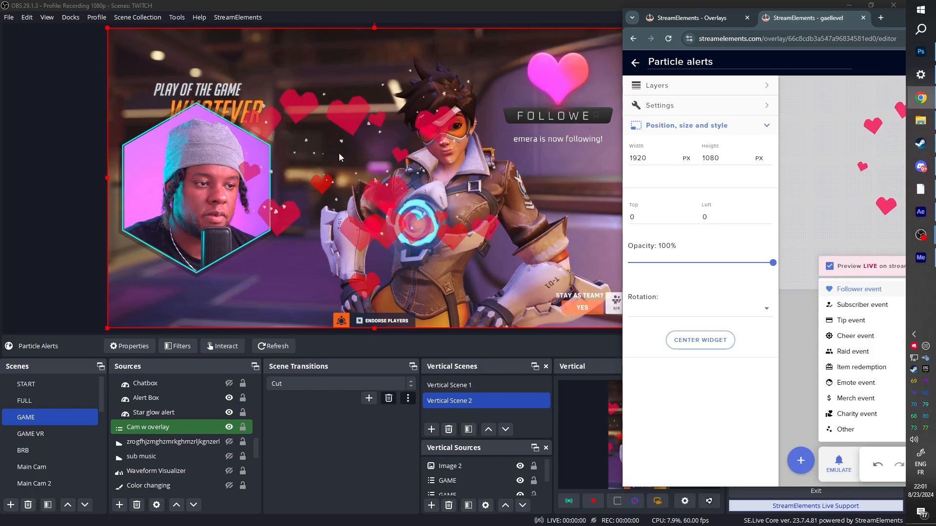
{"action": "left_click_drag", "start_coordinate": [360, 221], "coordinate": [184, 231]}
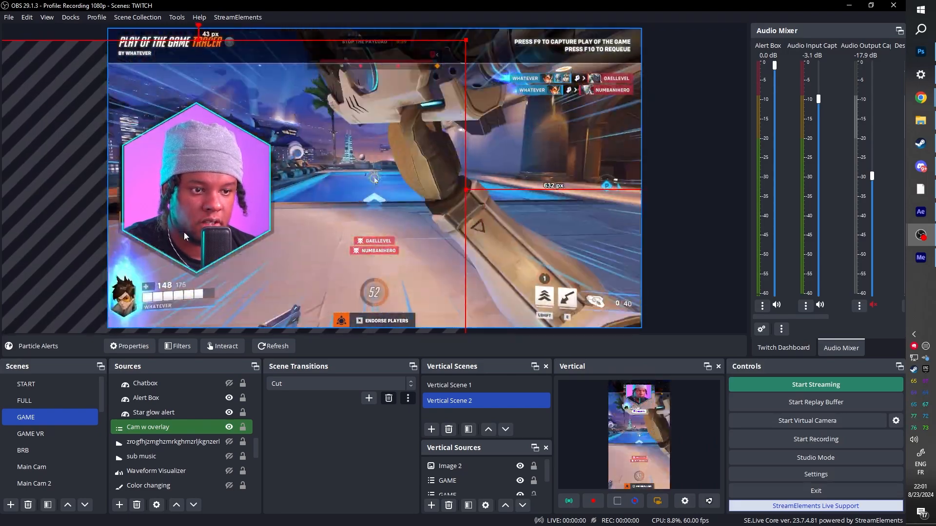
{"action": "scroll", "coordinate": [165, 407], "scroll_direction": "up", "scroll_amount": 5}
{"action": "left_click", "coordinate": [157, 410]}
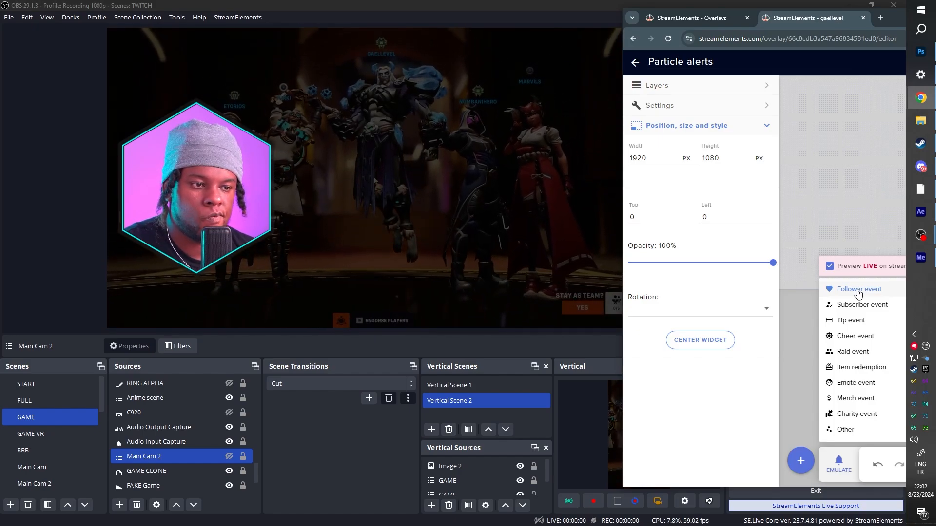
Step: Emulate a follower event and a subscriber event of 1 to test the repositioned alerts with the webcam
{"action": "left_click", "coordinate": [858, 289]}
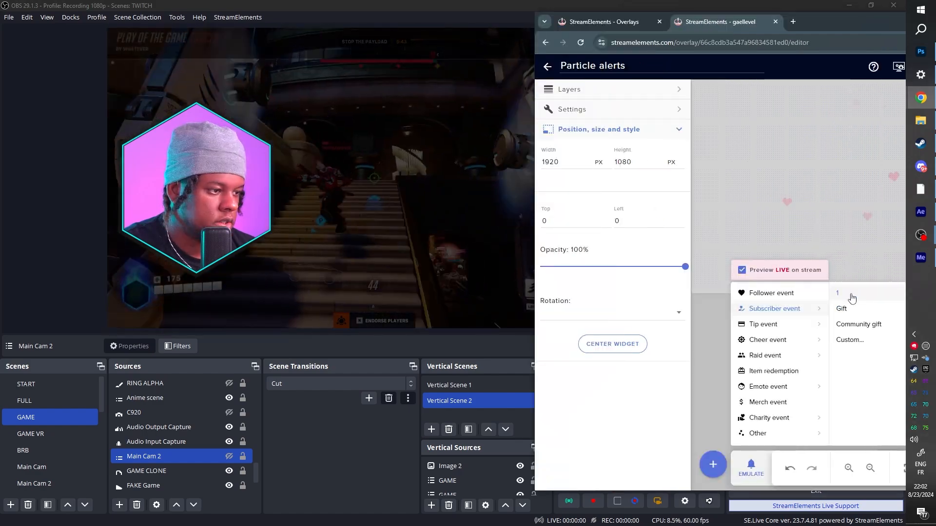
{"action": "left_click", "coordinate": [852, 297]}
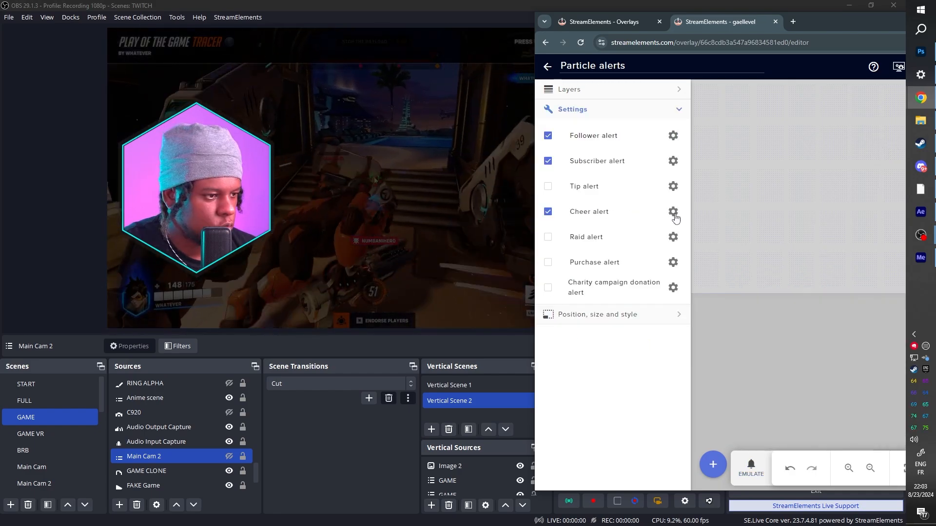
Step: In the cheer alert's variations settings, disable the Bits 1, 100, 1000, 5000 and 10000 variations
{"action": "left_click", "coordinate": [673, 212]}
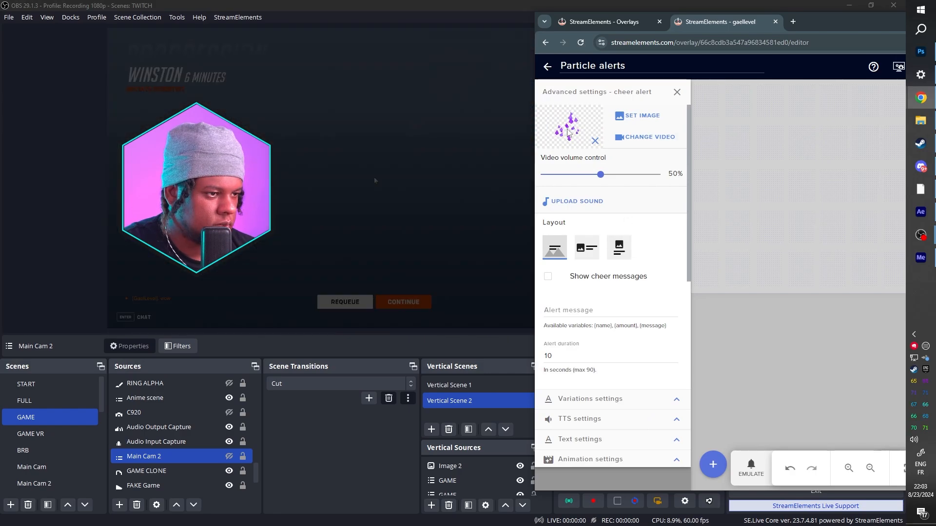
{"action": "scroll", "coordinate": [663, 341], "scroll_direction": "down", "scroll_amount": 3}
{"action": "left_click", "coordinate": [677, 399]}
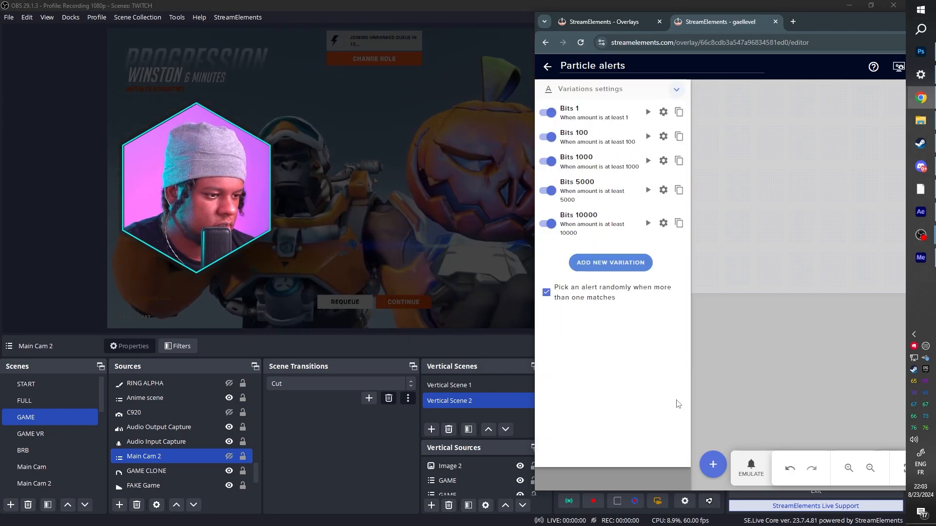
{"action": "left_click", "coordinate": [547, 112]}
{"action": "left_click", "coordinate": [548, 137]}
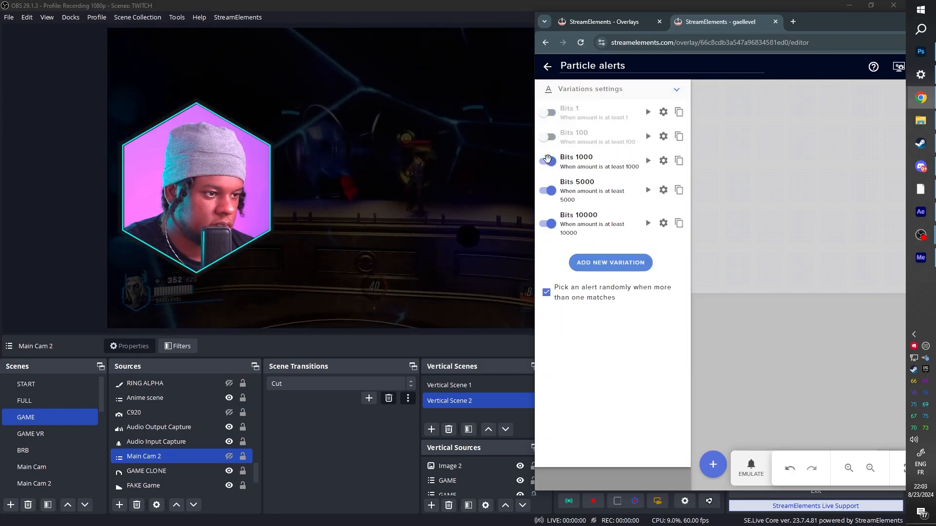
{"action": "left_click", "coordinate": [548, 224]}
Step: Emulate a cheer event from the overlay editor to test the diamond alert with the webcam in OBS
{"action": "left_click", "coordinate": [751, 469]}
{"action": "mouse_move", "coordinate": [773, 347]}
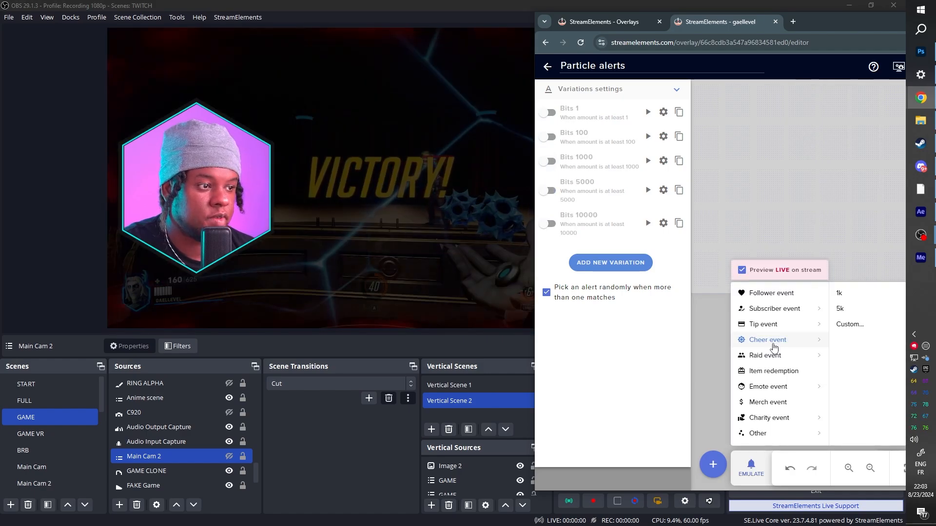
{"action": "mouse_move", "coordinate": [819, 21]}
{"action": "left_mouse_down"}
{"action": "mouse_move", "coordinate": [582, 28]}
{"action": "mouse_move", "coordinate": [823, 28]}
{"action": "left_mouse_up"}
{"action": "left_click", "coordinate": [805, 79]}
{"action": "left_click", "coordinate": [714, 473]}
{"action": "mouse_move", "coordinate": [722, 346]}
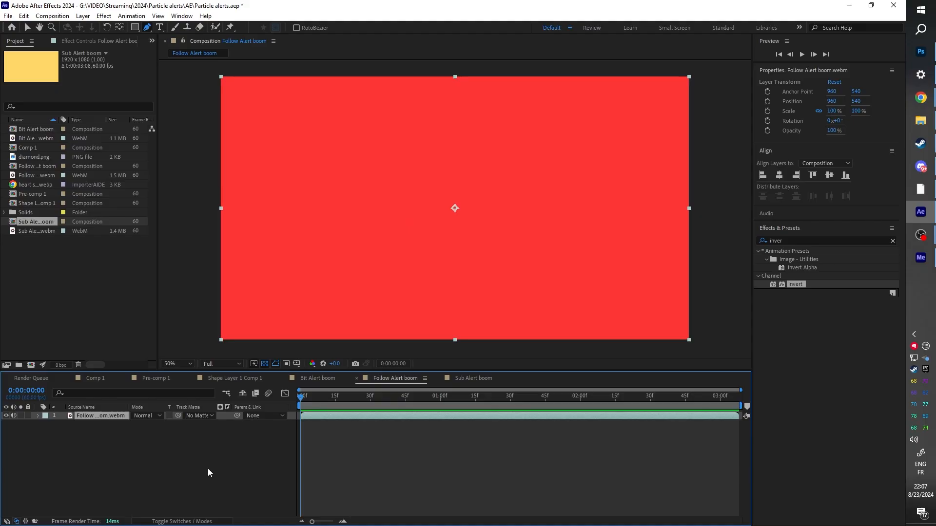
Step: Switch to After Effects and preview the Follow Alert boom and Bit Alert boom compositions
{"action": "key", "text": "space"}
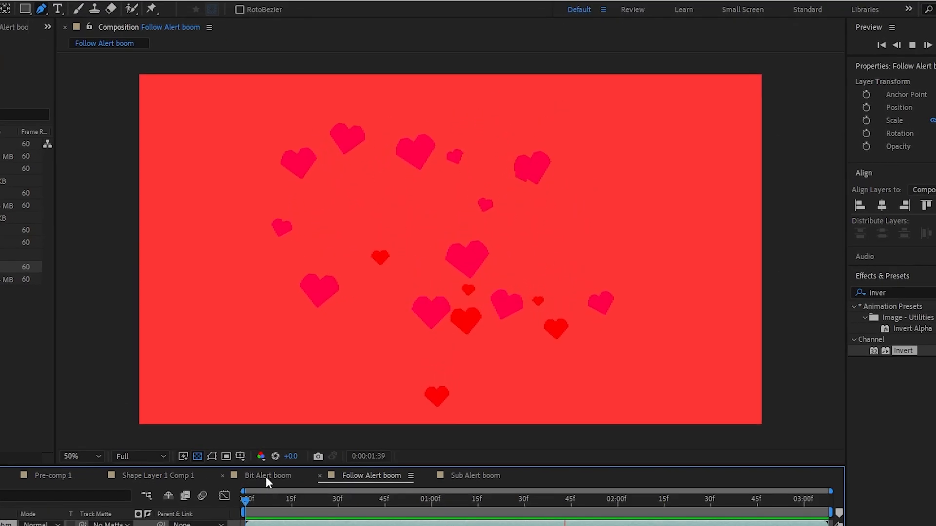
{"action": "left_click", "coordinate": [317, 379]}
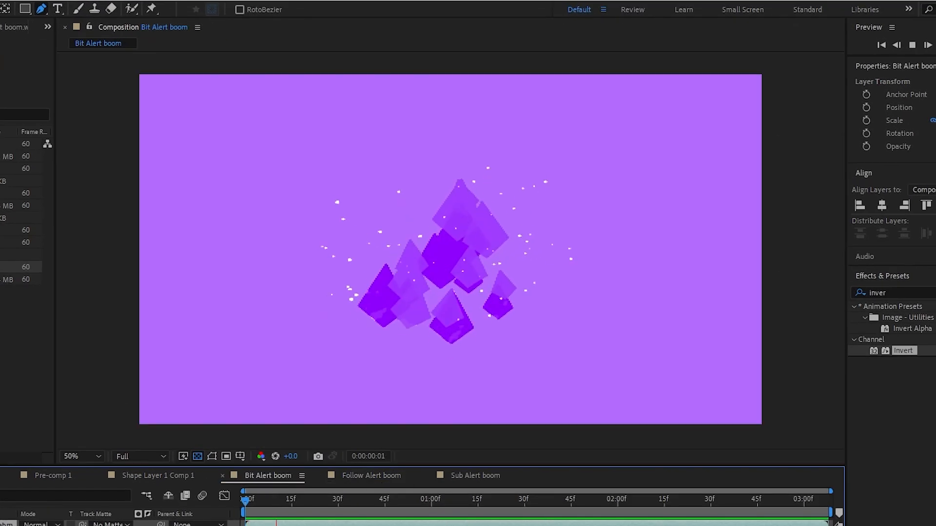